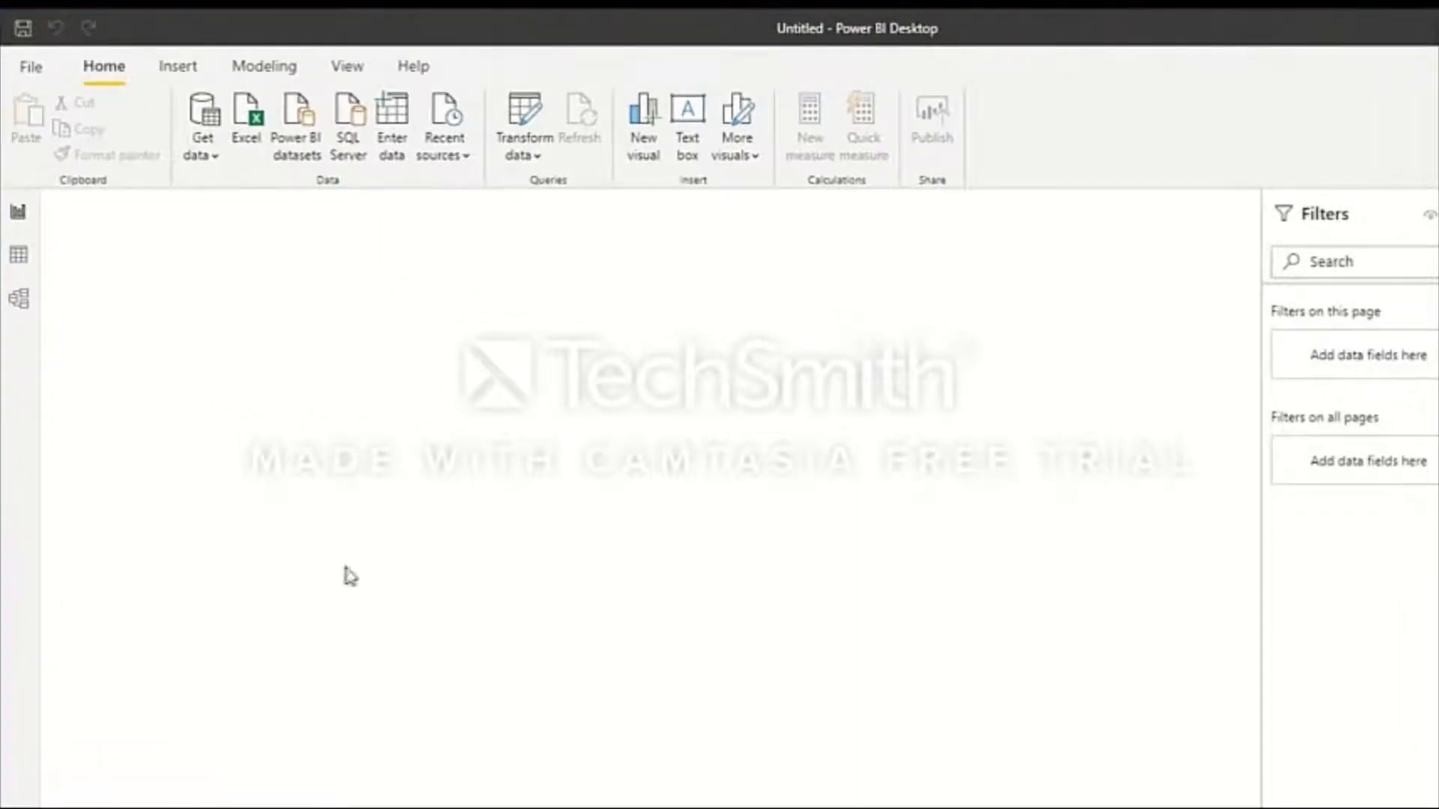
Step: View Book.xlsx in the SharePoint Test folder and start a Web data import in Power BI Desktop
{"action": "key", "text": "alt+Tab"}
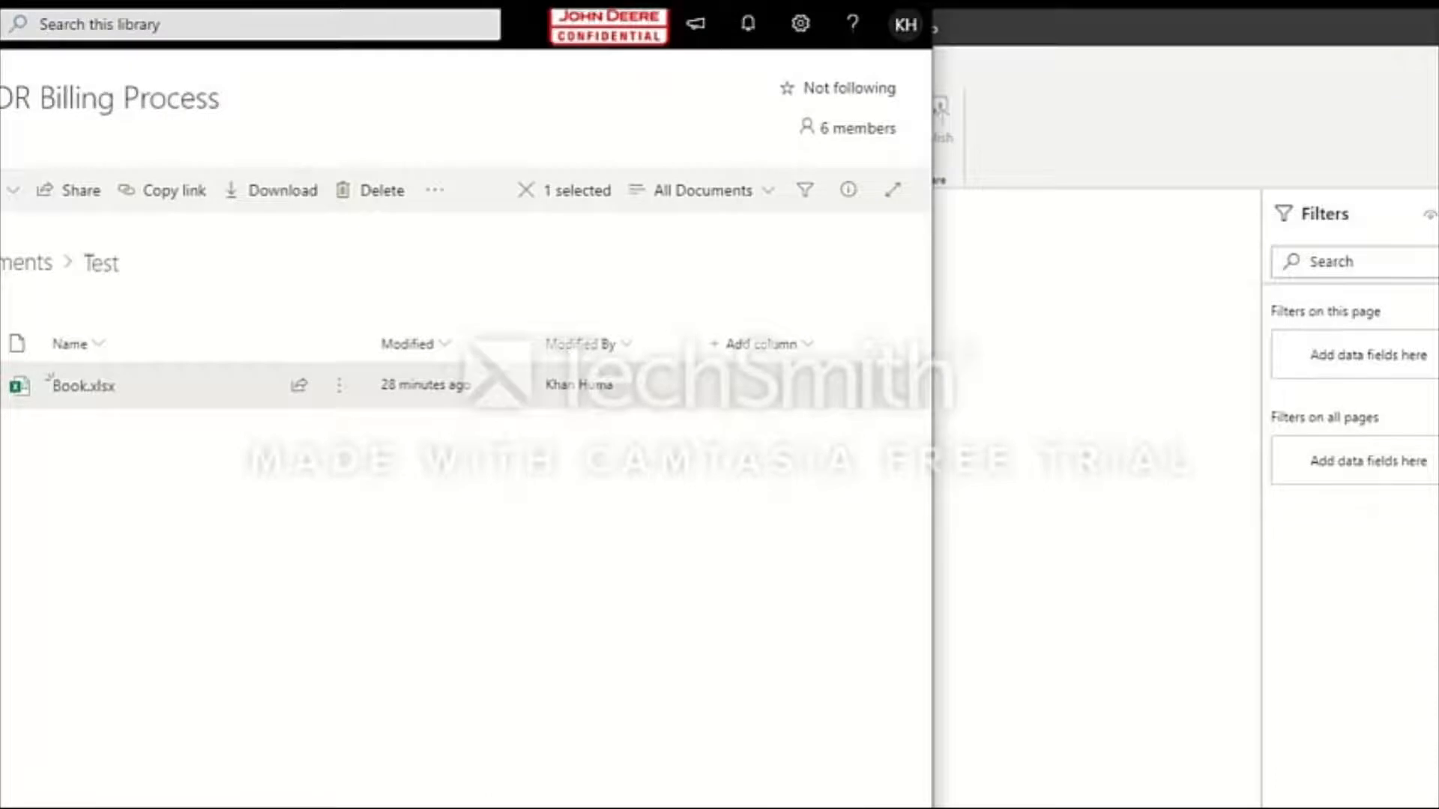
{"action": "scroll", "coordinate": [466, 408], "scroll_direction": "down", "scroll_amount": 1}
{"action": "scroll", "coordinate": [466, 409], "scroll_direction": "up", "scroll_amount": 1}
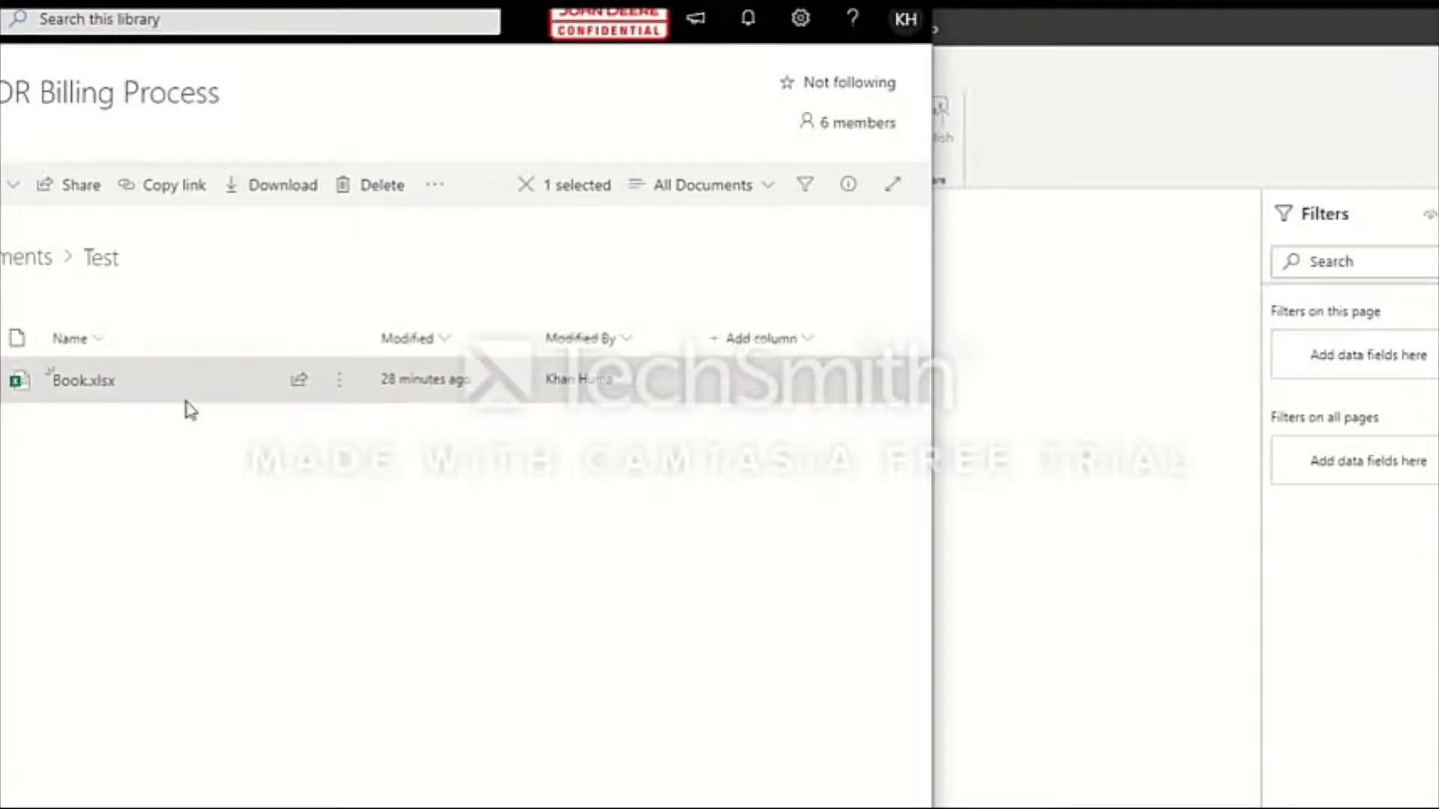
{"action": "left_click", "coordinate": [999, 378]}
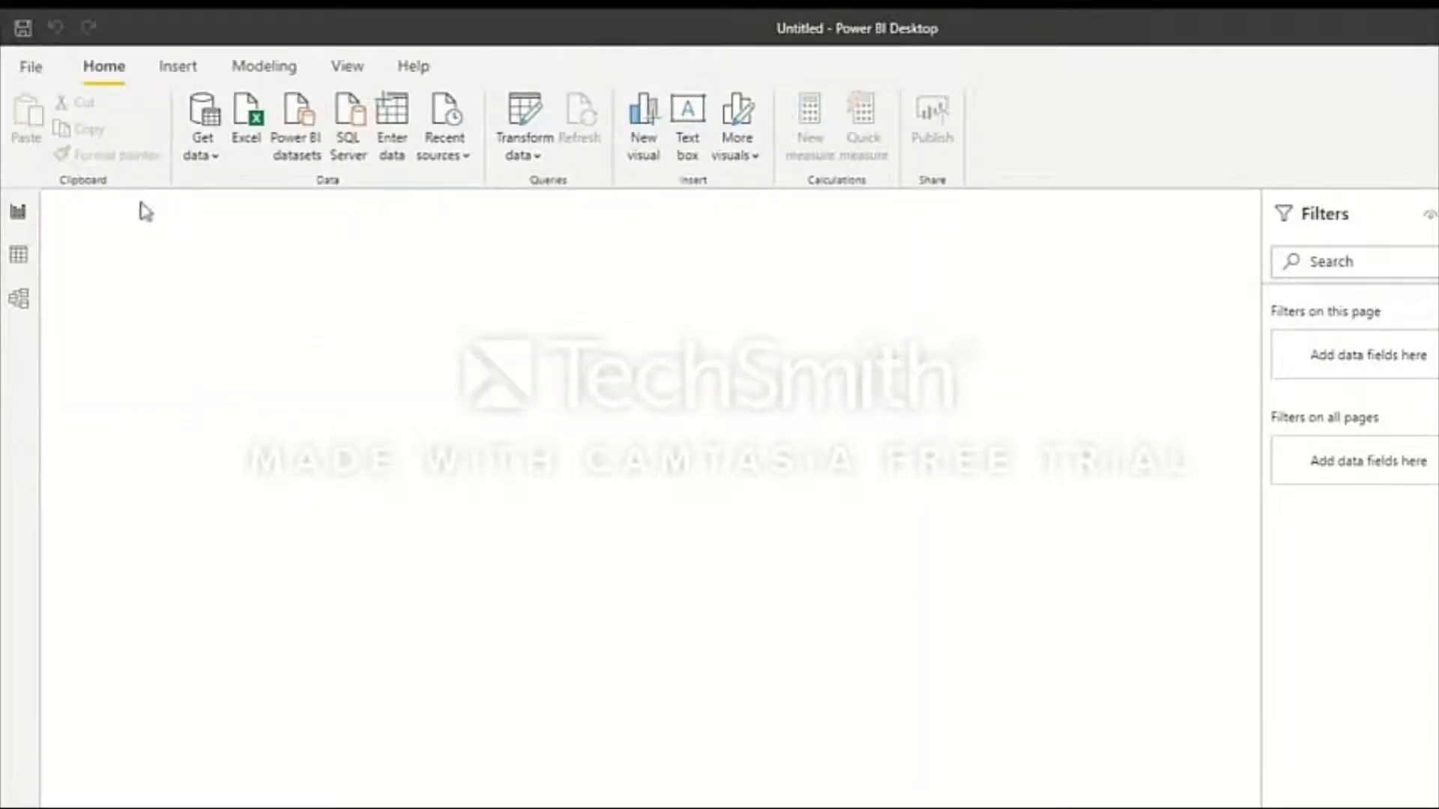
{"action": "left_click", "coordinate": [213, 168]}
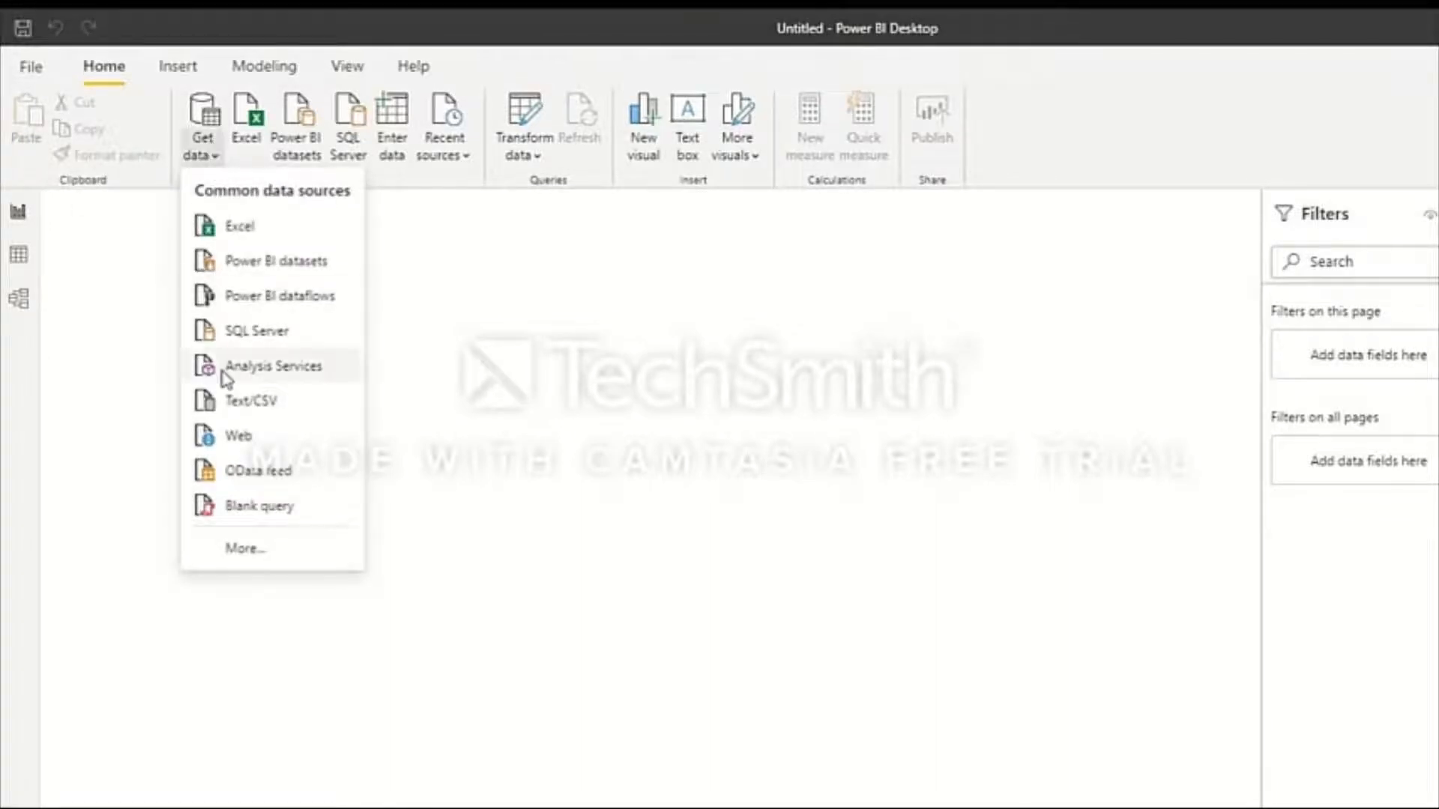
{"action": "left_click", "coordinate": [266, 444]}
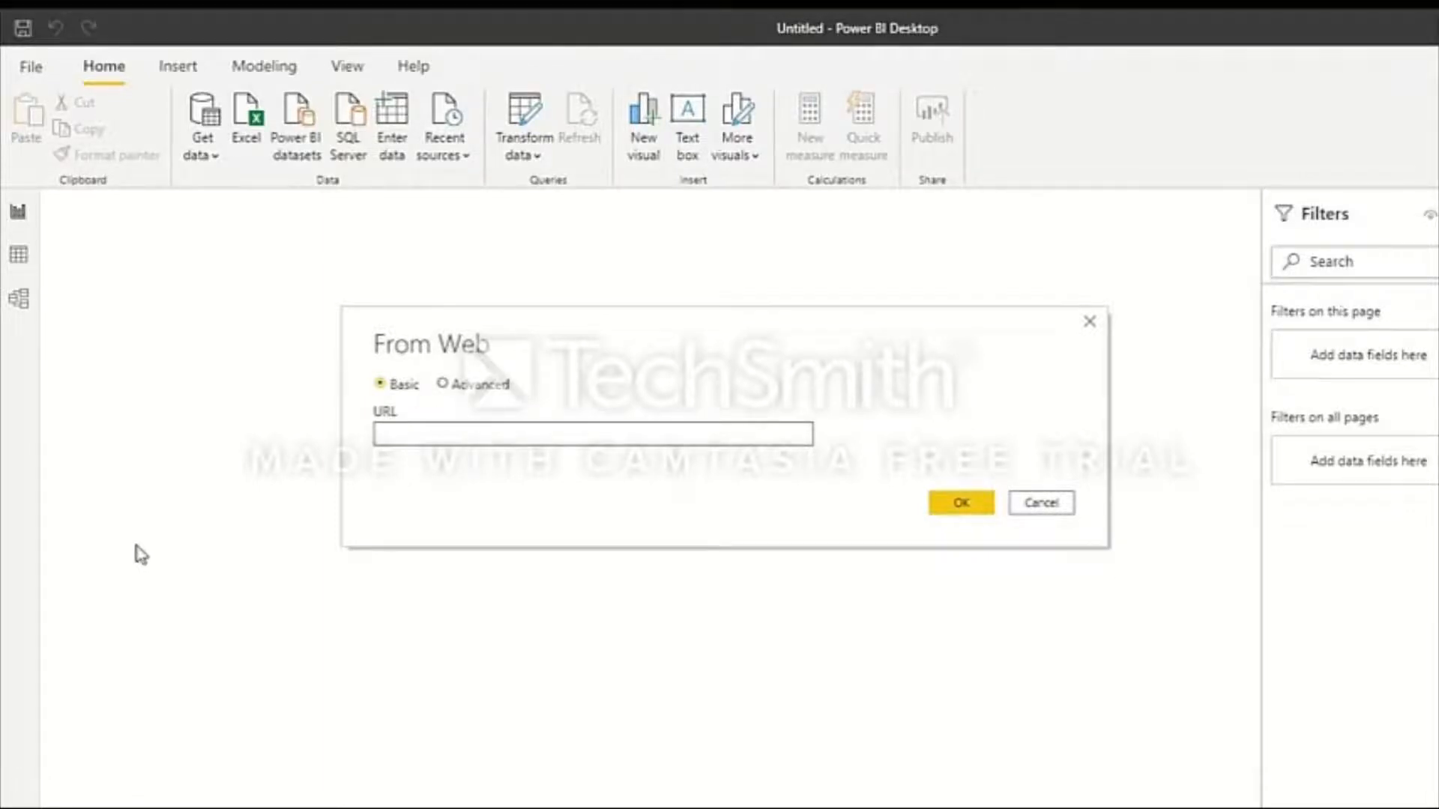
Step: Switch to the SharePoint library and copy the sharing link of Book.xlsx
{"action": "left_click", "coordinate": [113, 807]}
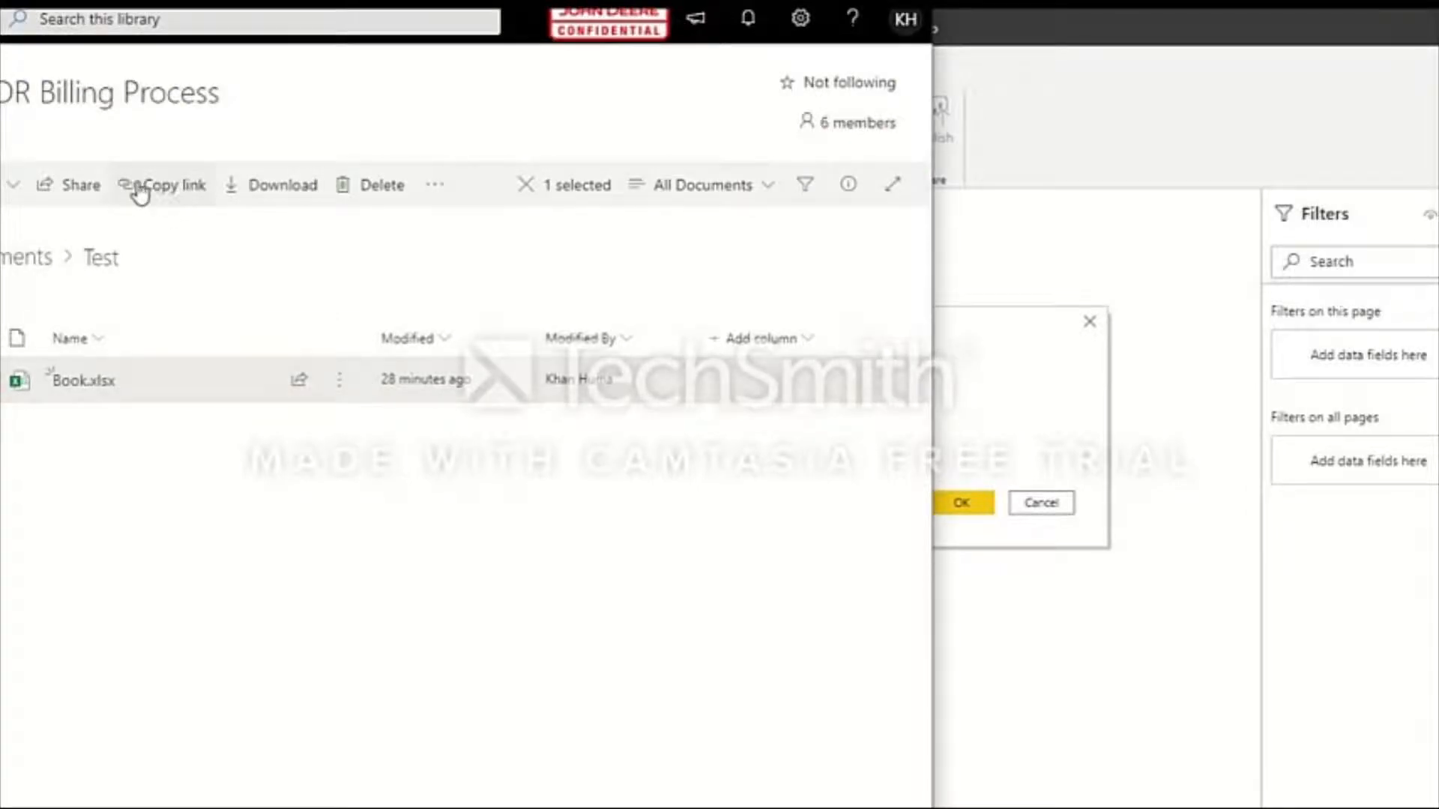
{"action": "left_click", "coordinate": [339, 384]}
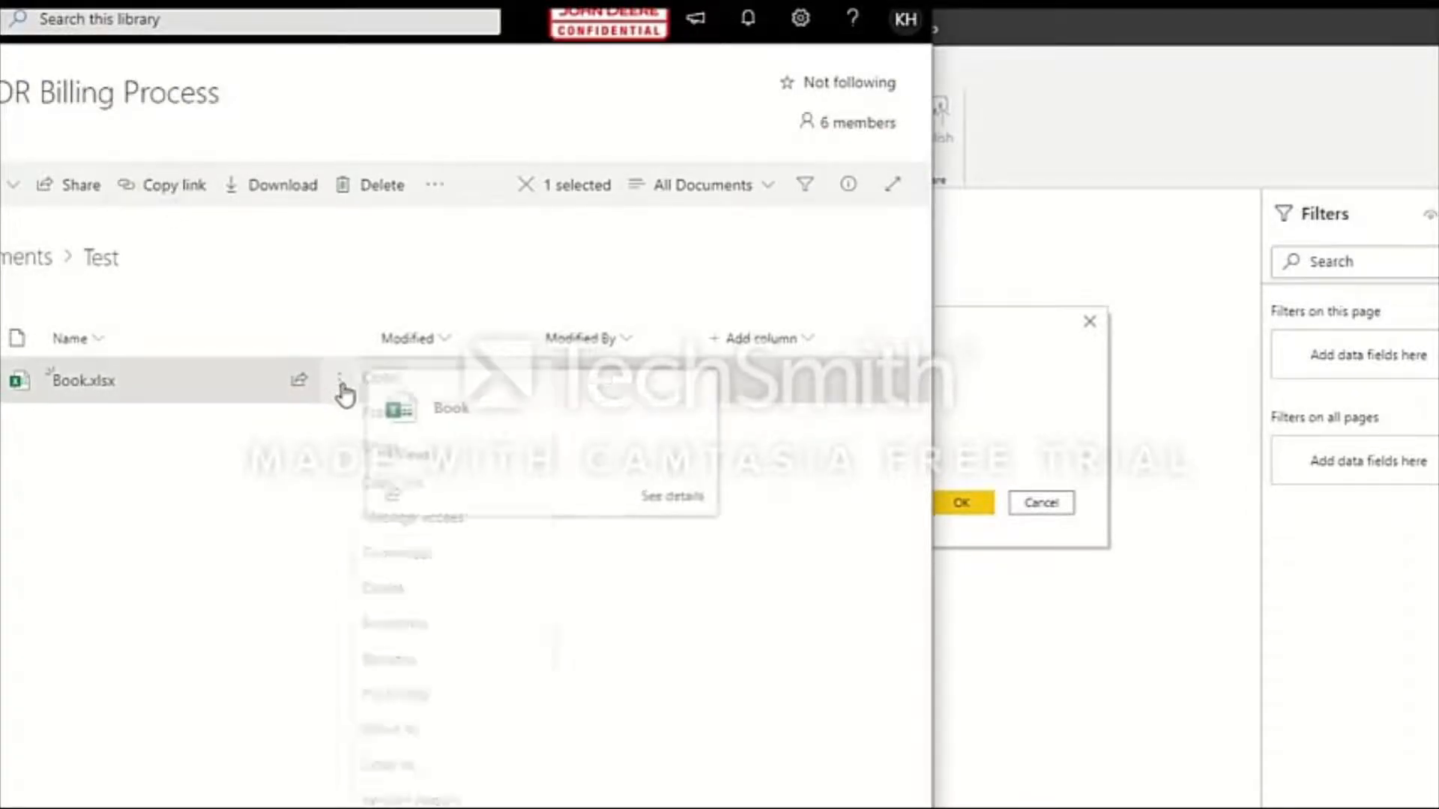
{"action": "left_click", "coordinate": [385, 482]}
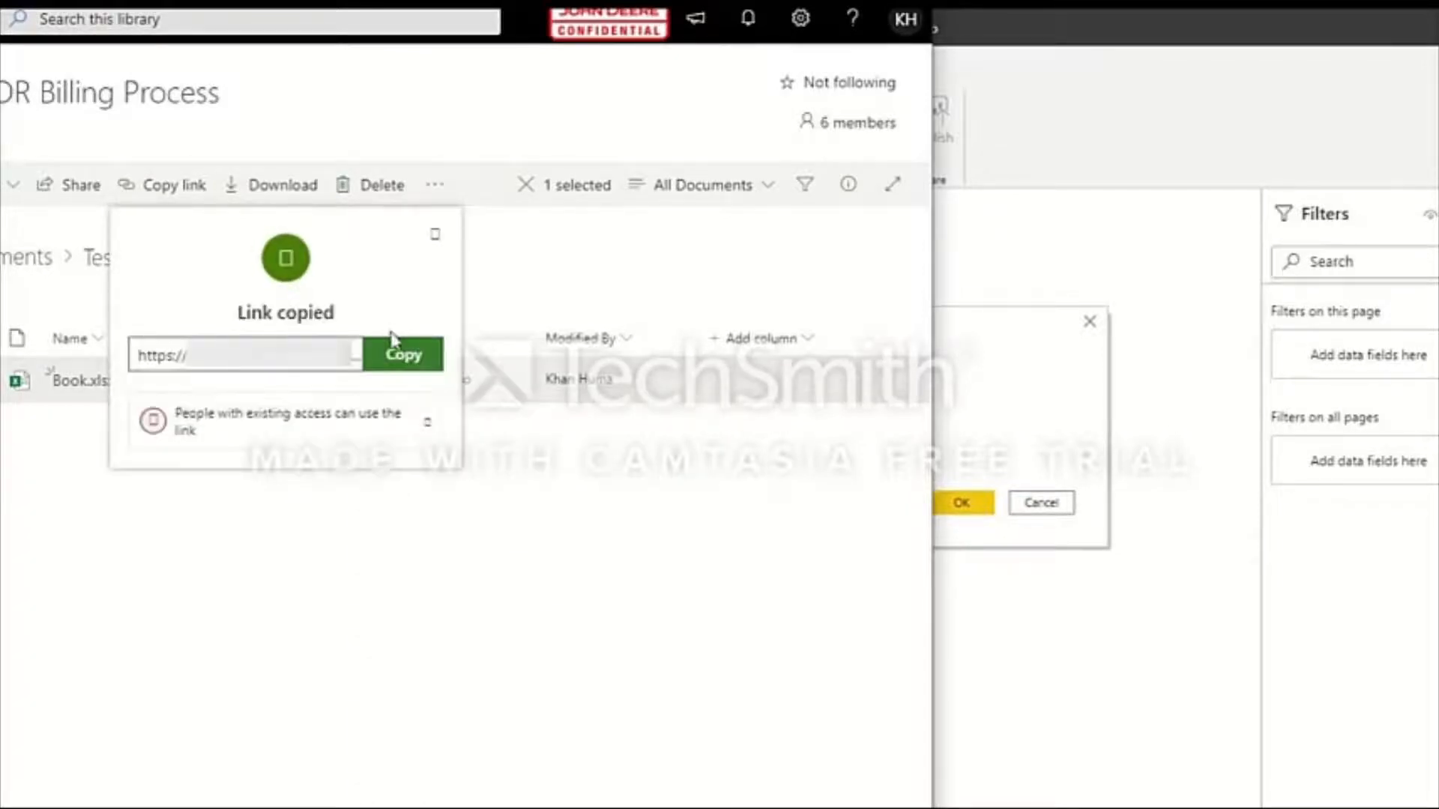
{"action": "left_click", "coordinate": [394, 362]}
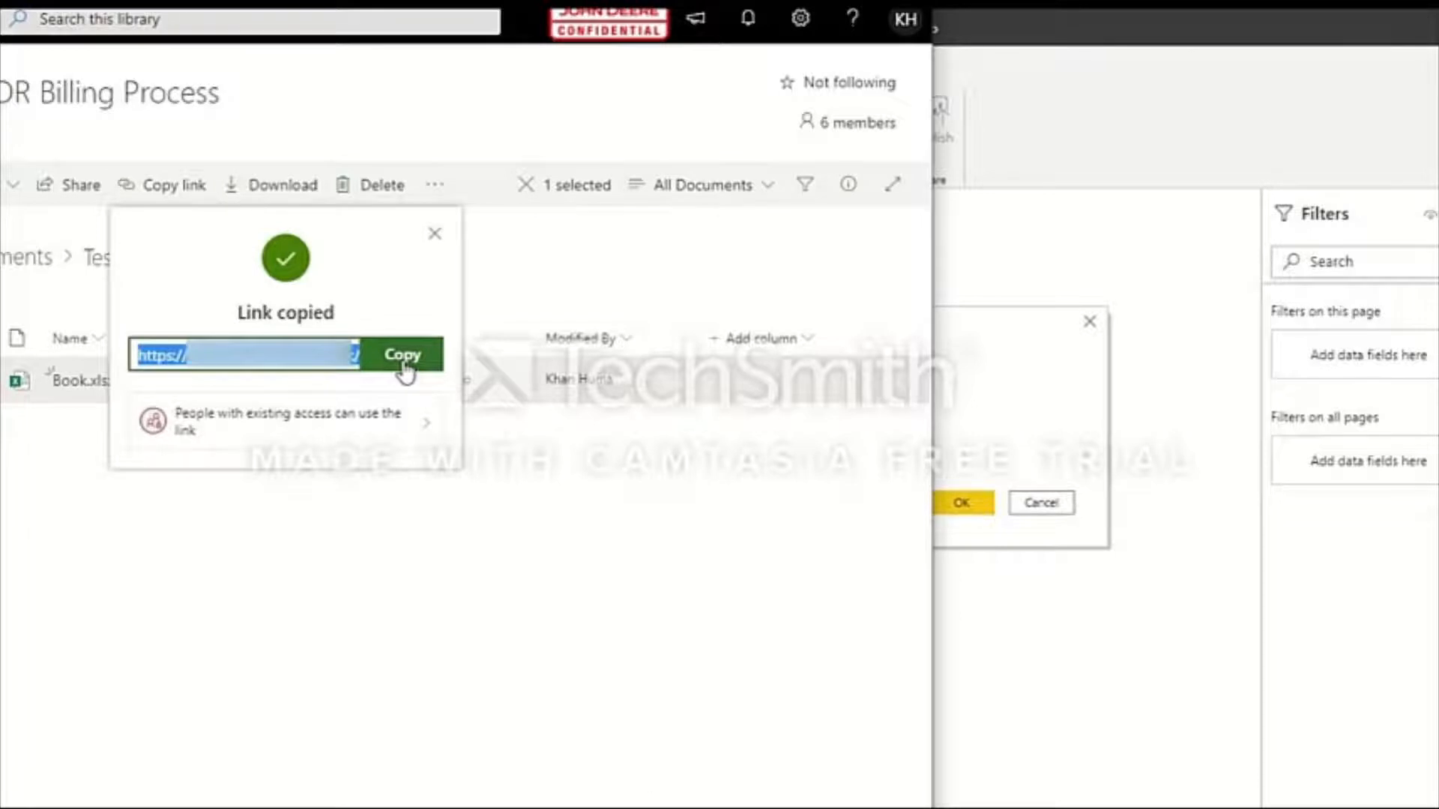
{"action": "left_click", "coordinate": [433, 239]}
Step: Paste the copied link as the From Web URL in Power BI Desktop and remove everything after Book.xlsx
{"action": "left_click", "coordinate": [996, 370]}
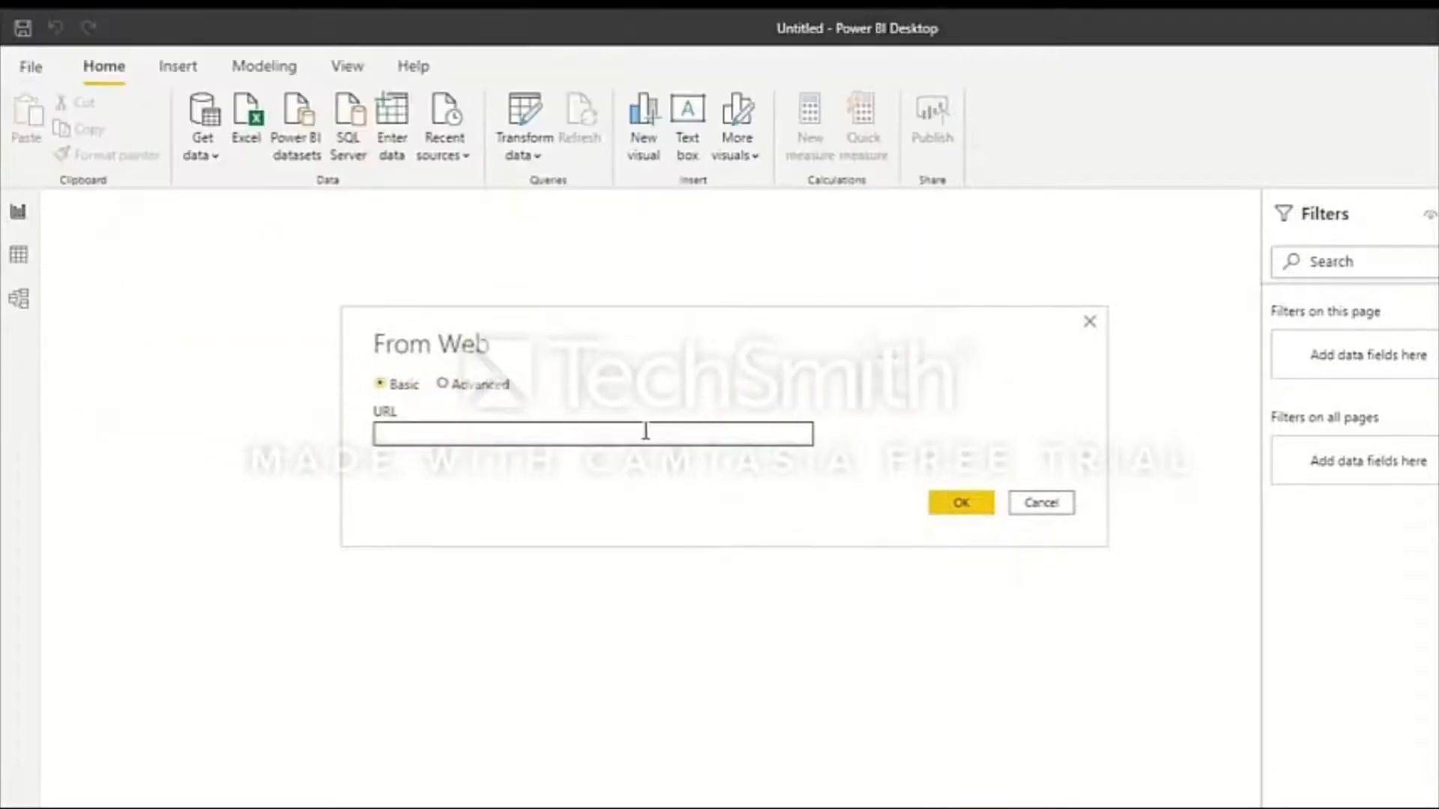
{"action": "left_click", "coordinate": [642, 430]}
{"action": "key", "text": "ctrl+v"}
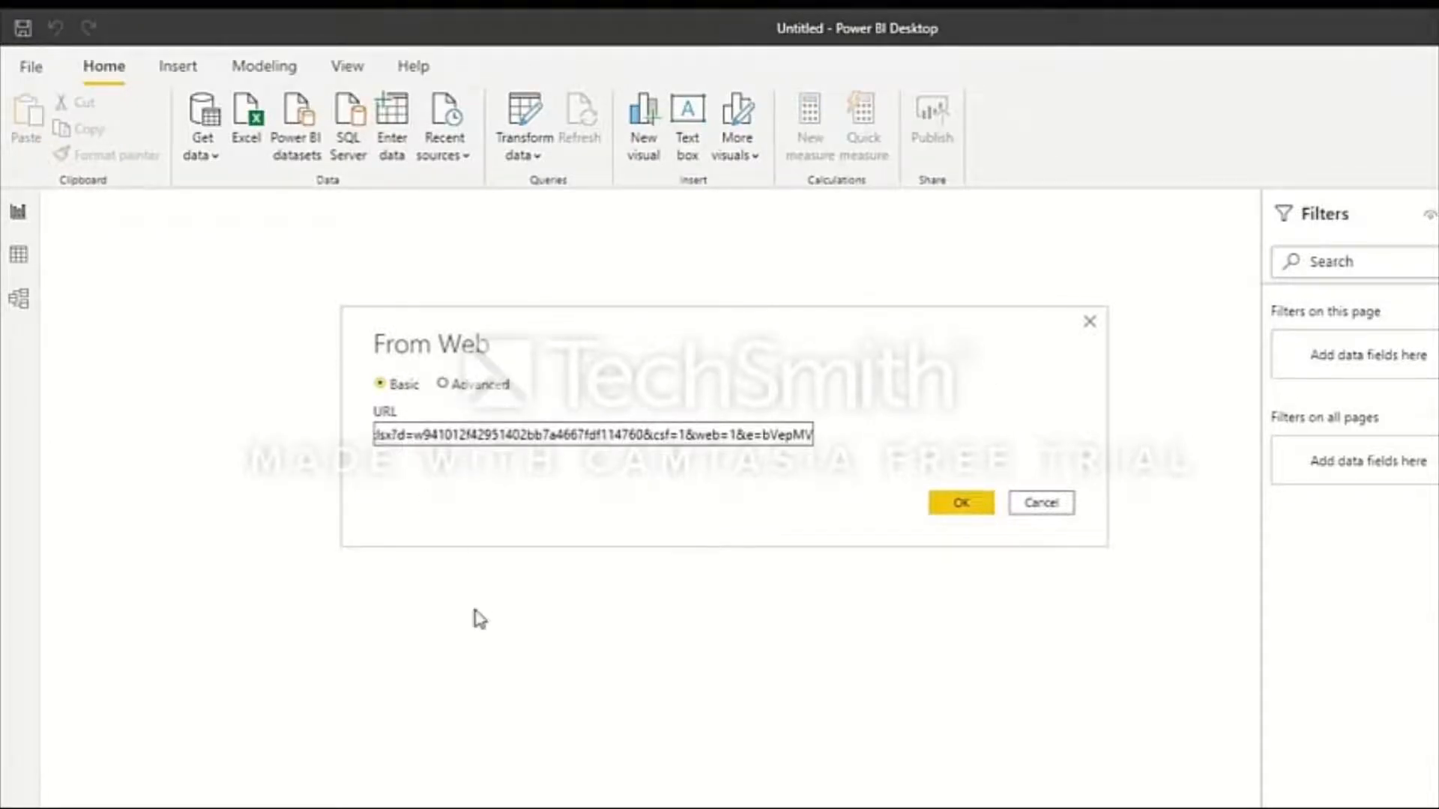
{"action": "key", "text": "Delete"}
{"action": "key", "text": "Delete"}
{"action": "key", "text": "Delete"}
{"action": "key", "text": "Delete"}
{"action": "key", "text": "Delete"}
{"action": "key", "text": "Delete"}
{"action": "key", "text": "Delete"}
{"action": "key", "text": "Delete"}
{"action": "key", "text": "Delete"}
{"action": "key", "text": "Delete"}
{"action": "key", "text": "Delete"}
{"action": "key", "text": "Delete"}
{"action": "key", "text": "Delete"}
{"action": "key", "text": "Delete"}
{"action": "key", "text": "Delete"}
{"action": "key", "text": "Delete"}
{"action": "key", "text": "Delete"}
{"action": "key", "text": "Delete"}
{"action": "key", "text": "Delete"}
{"action": "key", "text": "Delete"}
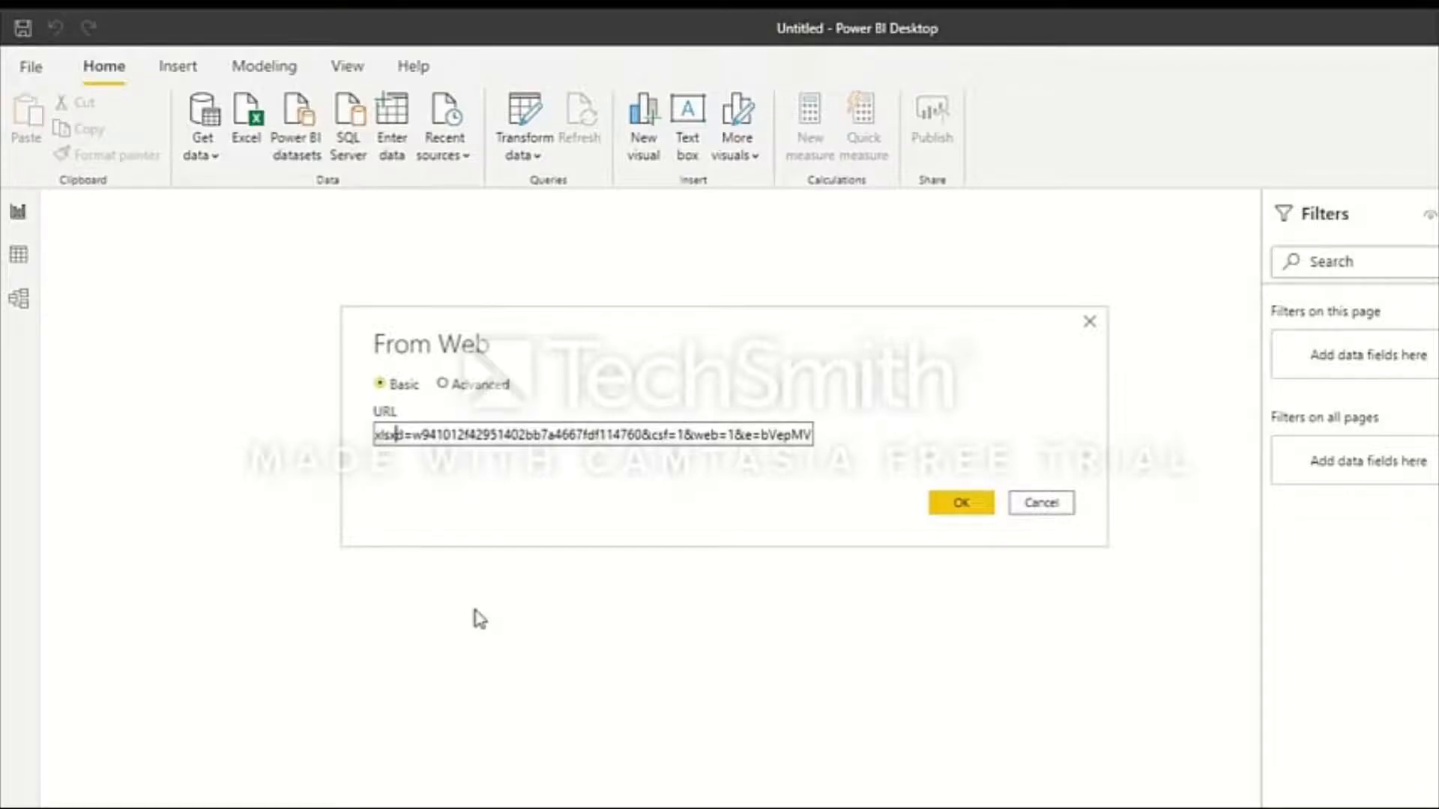
{"action": "key", "text": "Delete"}
{"action": "key", "text": "Delete"}
{"action": "key", "text": "Delete"}
{"action": "key", "text": "Delete"}
{"action": "key", "text": "Delete"}
{"action": "key", "text": "Delete"}
{"action": "key", "text": "Delete"}
{"action": "key", "text": "Delete"}
{"action": "key", "text": "Delete"}
{"action": "key", "text": "Delete"}
{"action": "key", "text": "Delete"}
{"action": "key", "text": "Delete"}
{"action": "key", "text": "Delete"}
{"action": "key", "text": "Delete"}
{"action": "key", "text": "Delete"}
{"action": "key", "text": "Delete"}
{"action": "key", "text": "Delete"}
{"action": "key", "text": "Delete"}
{"action": "key", "text": "Delete"}
{"action": "key", "text": "Delete"}
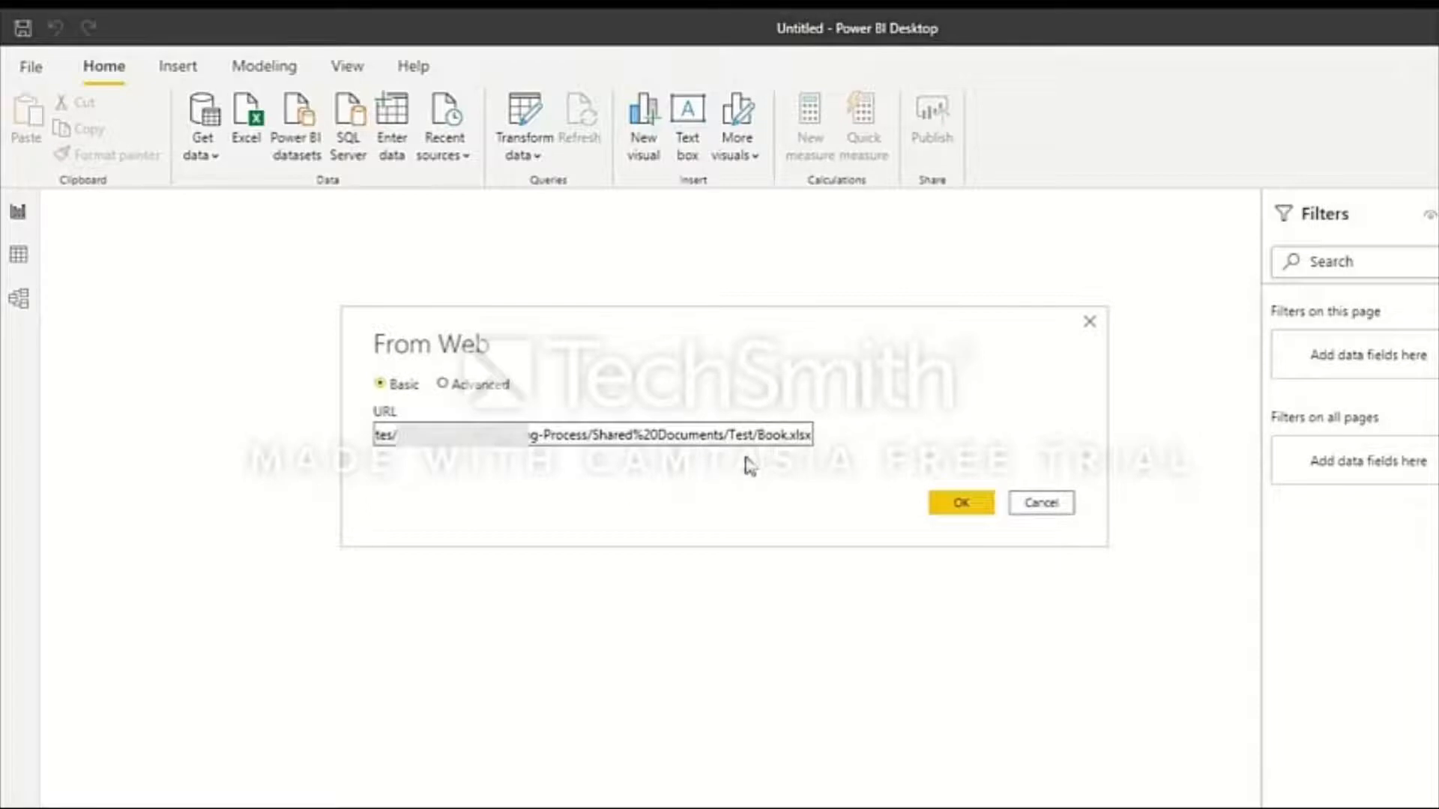
Step: Copy the shortened Book.xlsx link into an empty Notepad document and put that window away
{"action": "triple_click", "coordinate": [665, 434]}
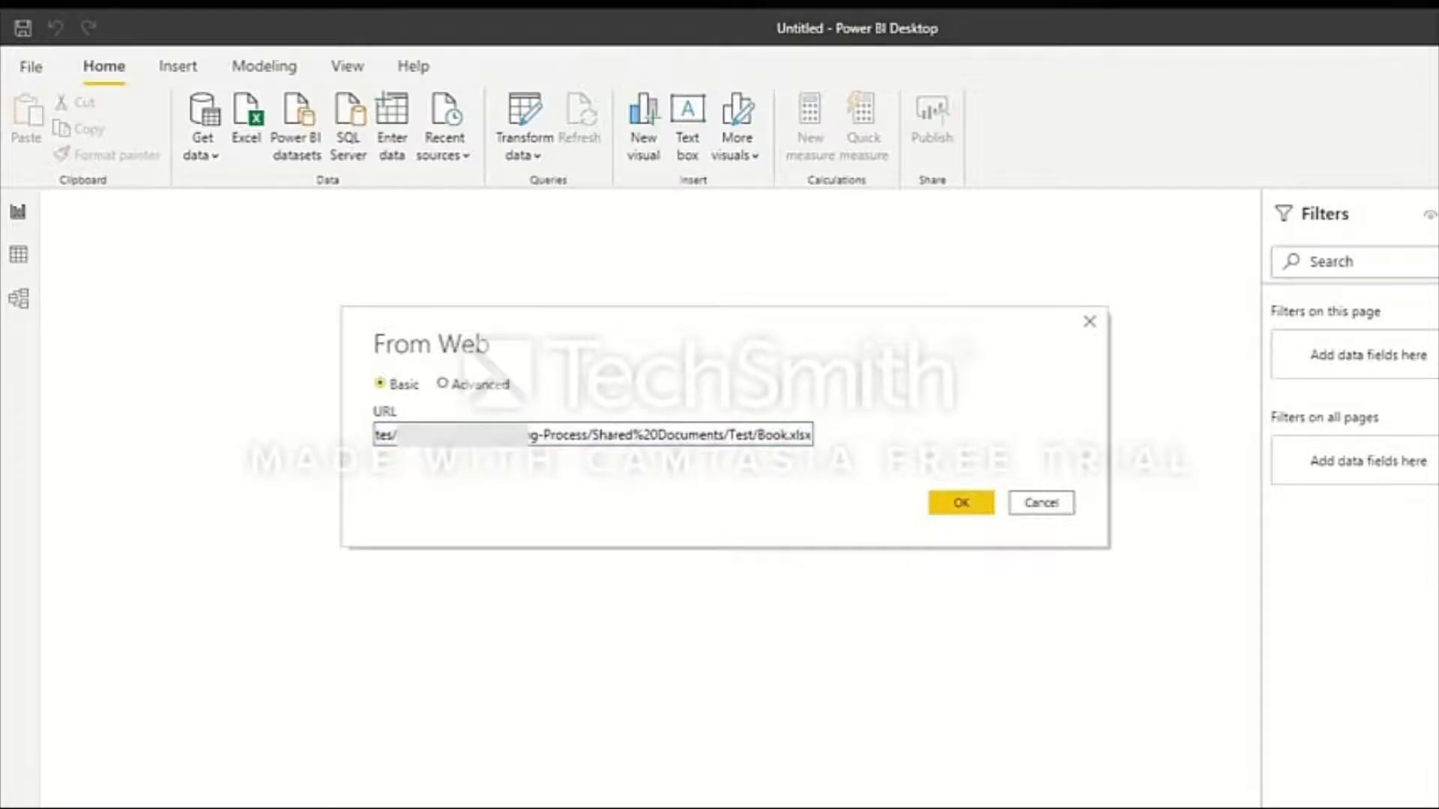
{"action": "key", "text": "ctrl+a"}
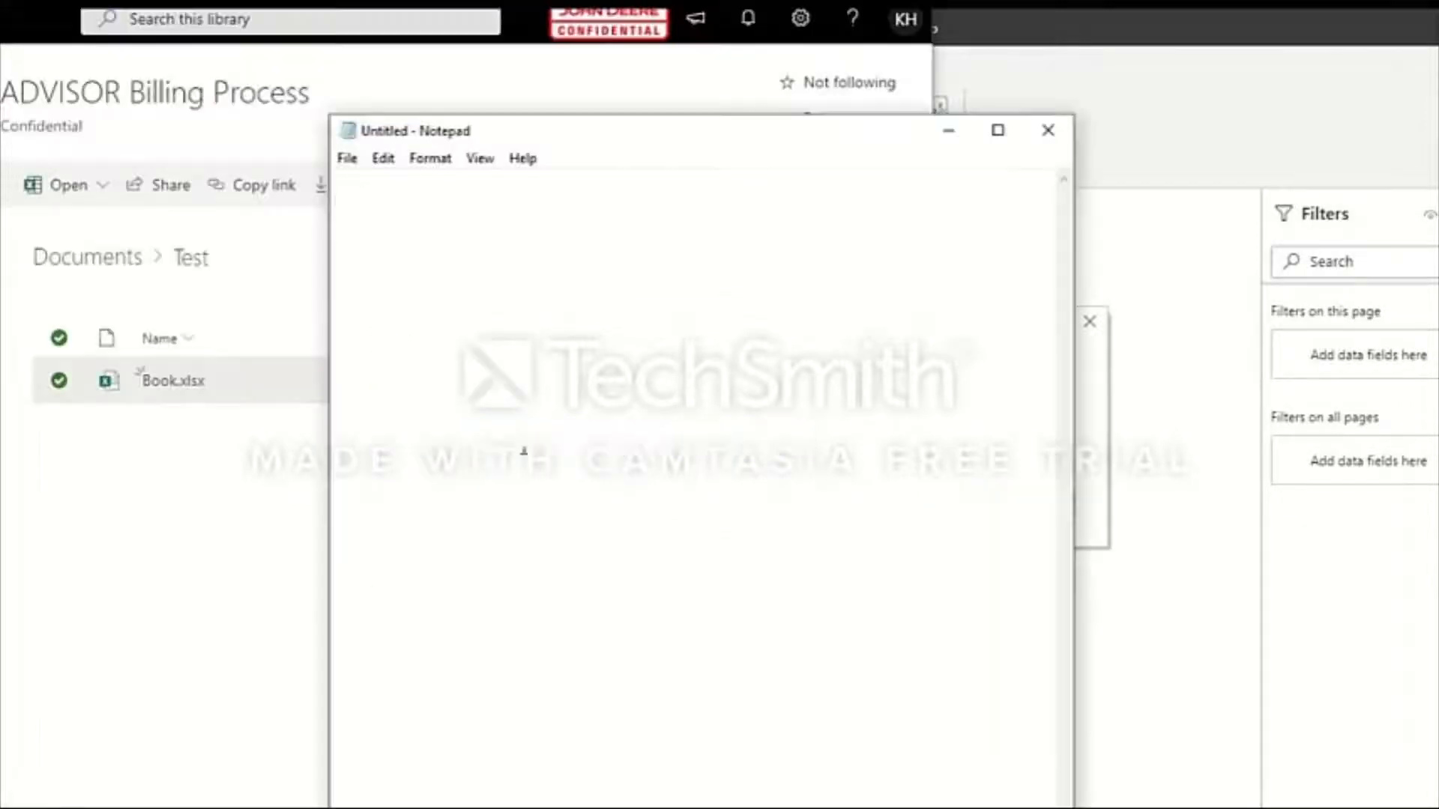
{"action": "key", "text": "ctrl+v"}
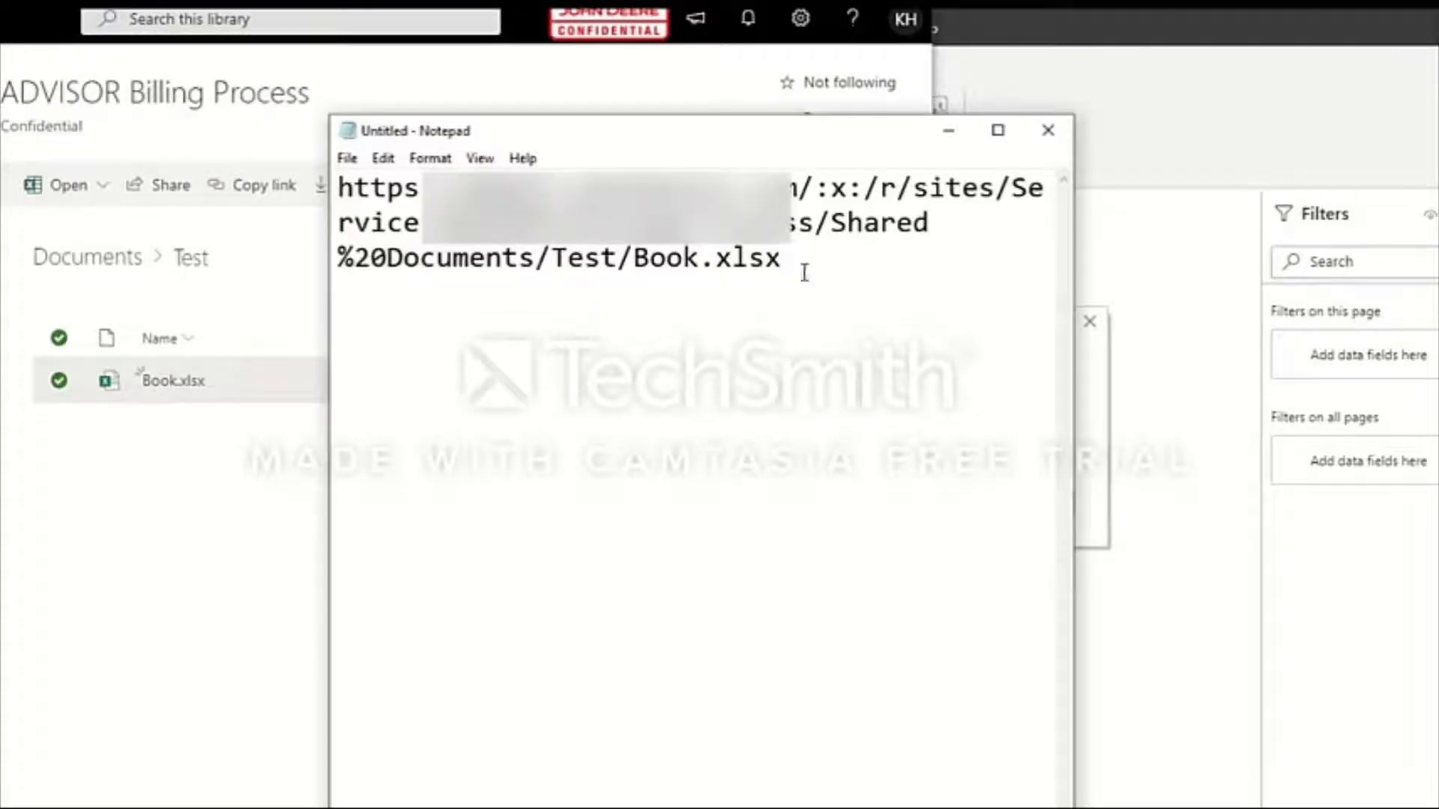
{"action": "left_click_drag", "start_coordinate": [803, 270], "coordinate": [339, 189]}
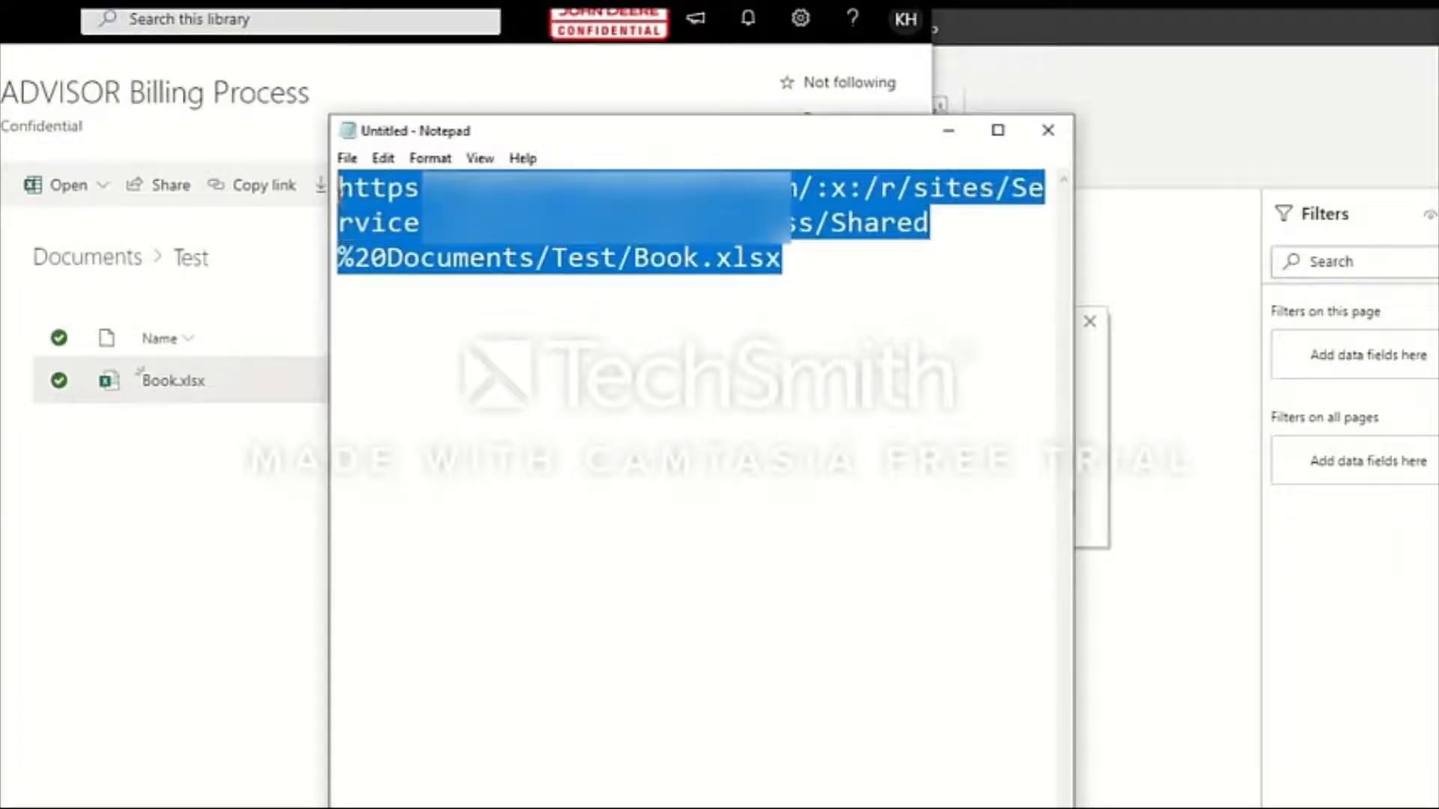
{"action": "left_click", "coordinate": [947, 130]}
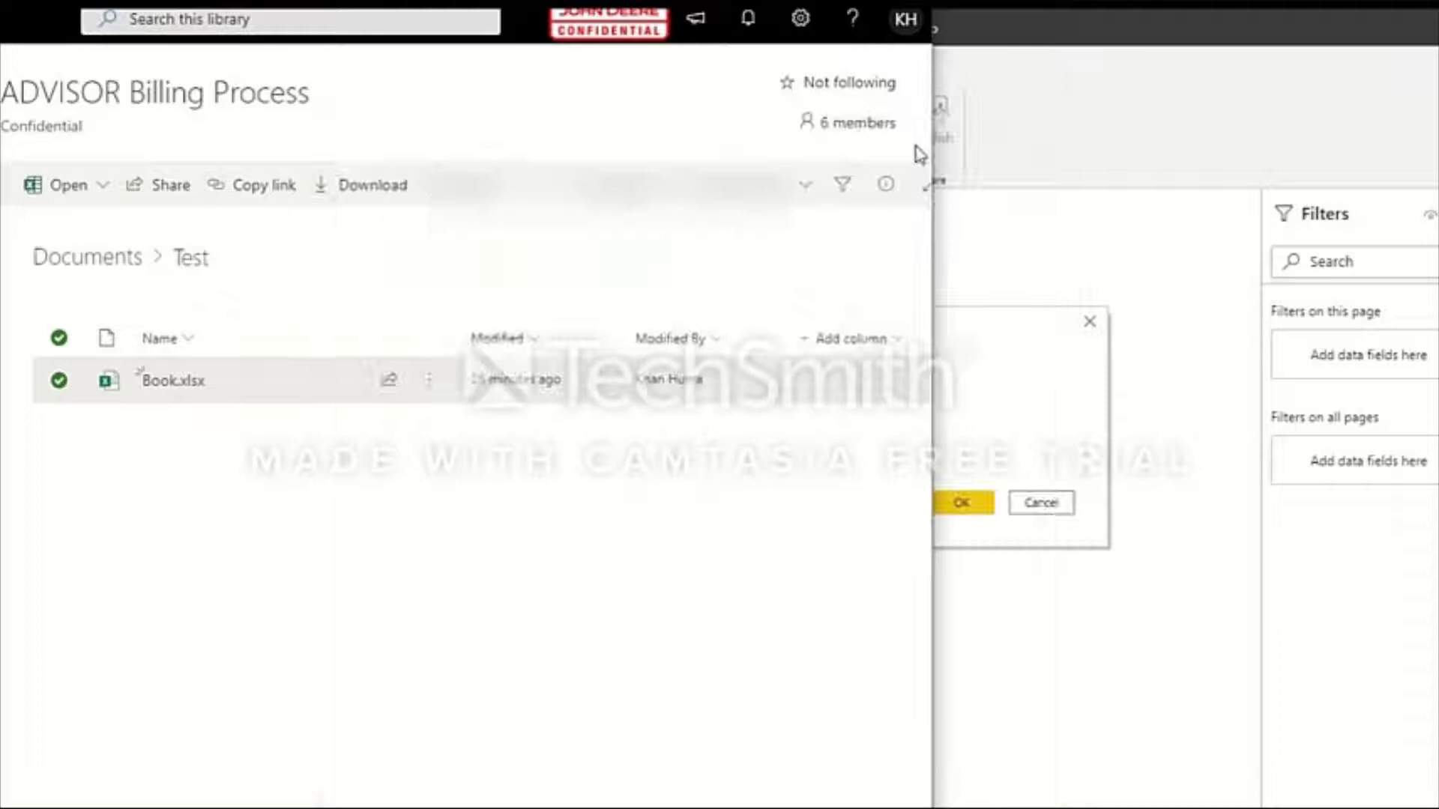
Step: Try to connect Power BI Desktop to Book.xlsx using the shortened sharing link
{"action": "left_click", "coordinate": [1031, 411]}
{"action": "key", "text": "ctrl+v"}
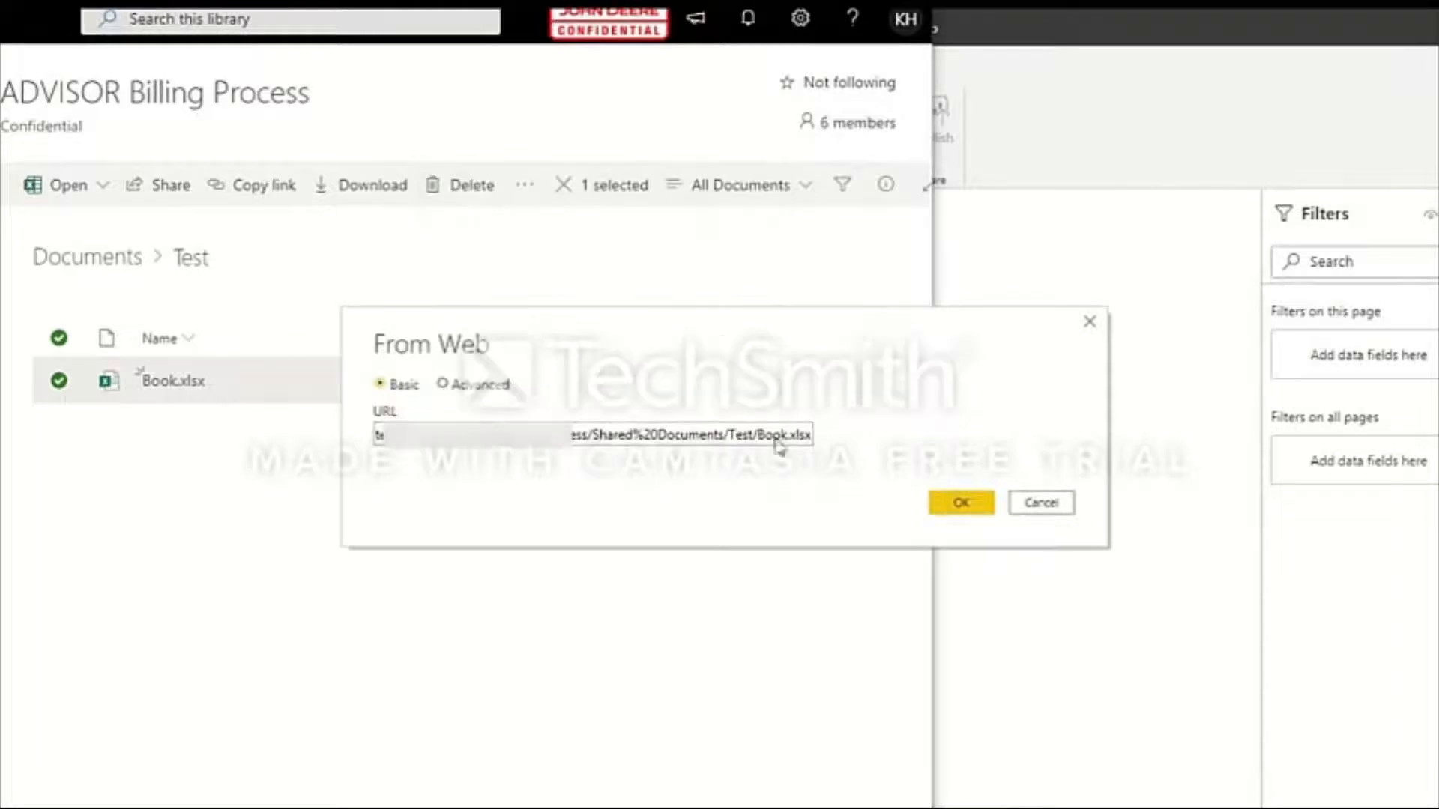
{"action": "left_click", "coordinate": [960, 505]}
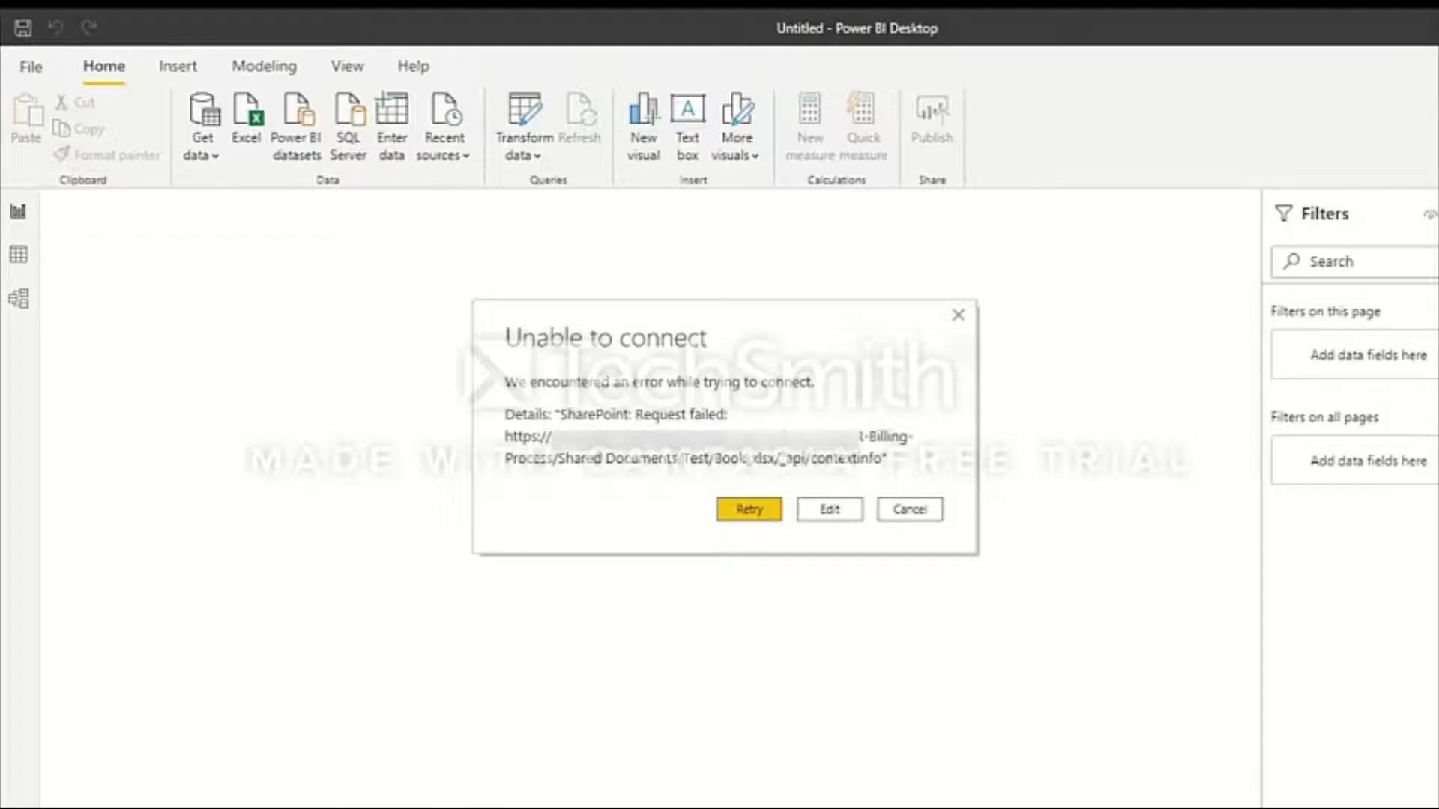
Step: Examine the connection error details and return to editing the web URL
{"action": "left_click_drag", "start_coordinate": [560, 414], "coordinate": [725, 414]}
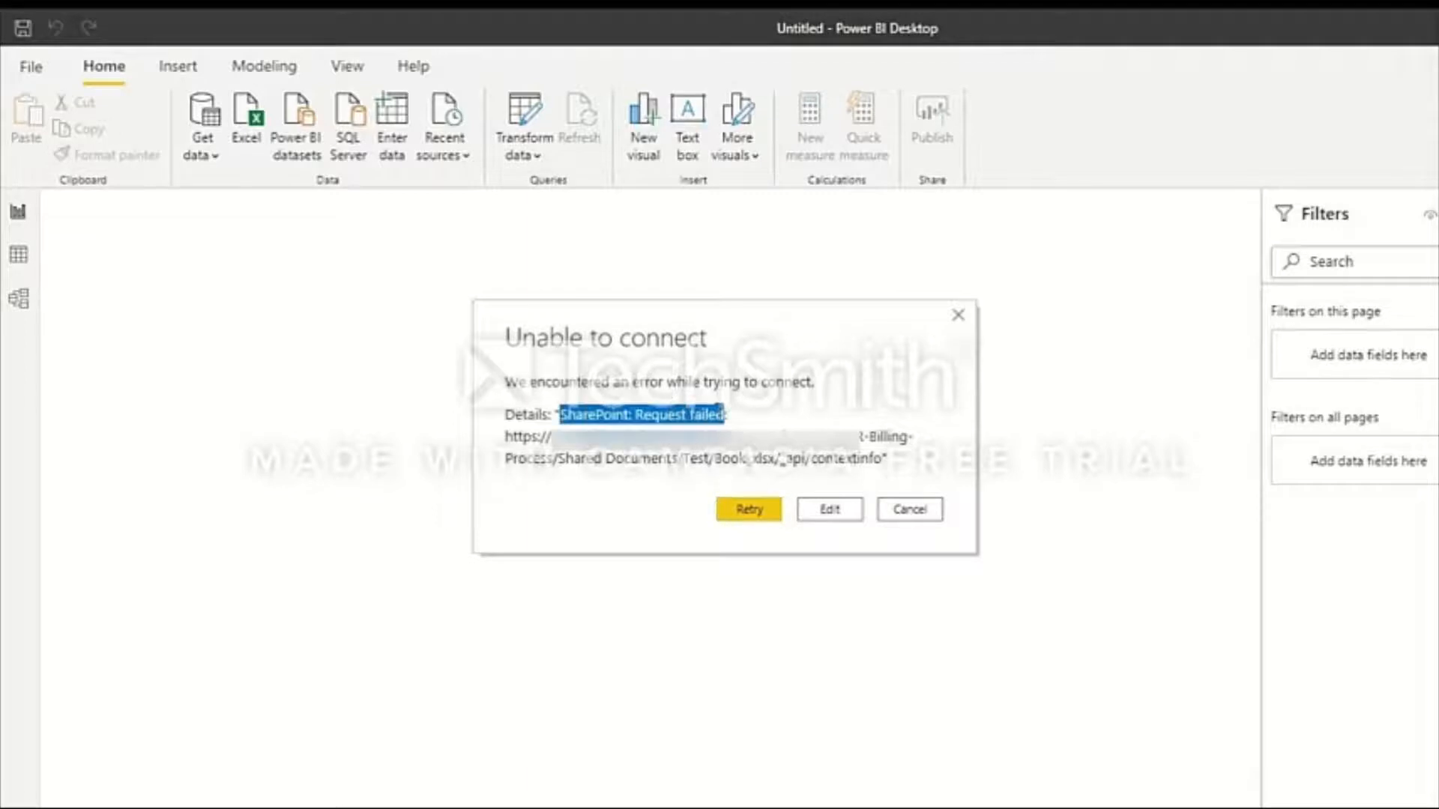
{"action": "left_click", "coordinate": [725, 415]}
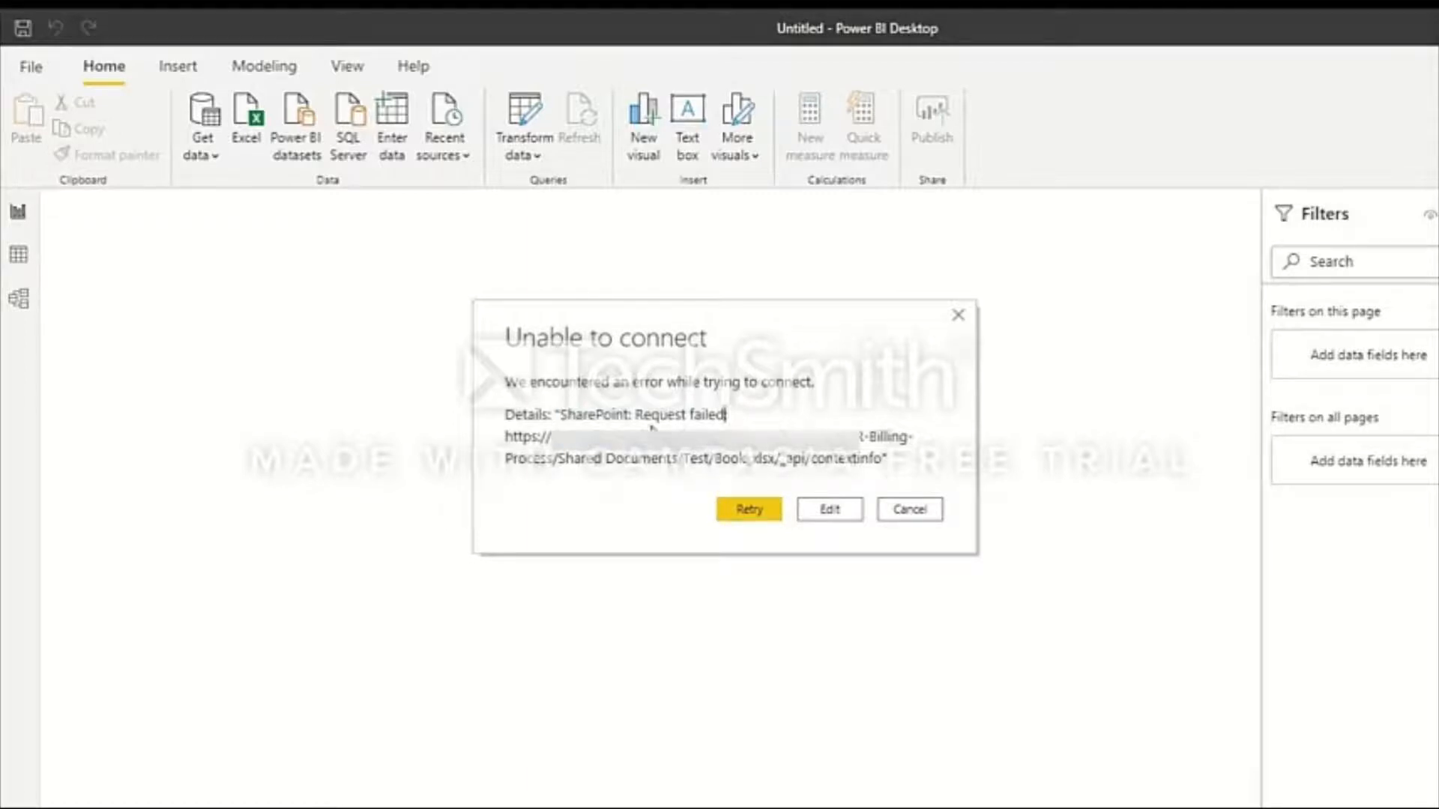
{"action": "left_click_drag", "start_coordinate": [693, 437], "coordinate": [721, 436]}
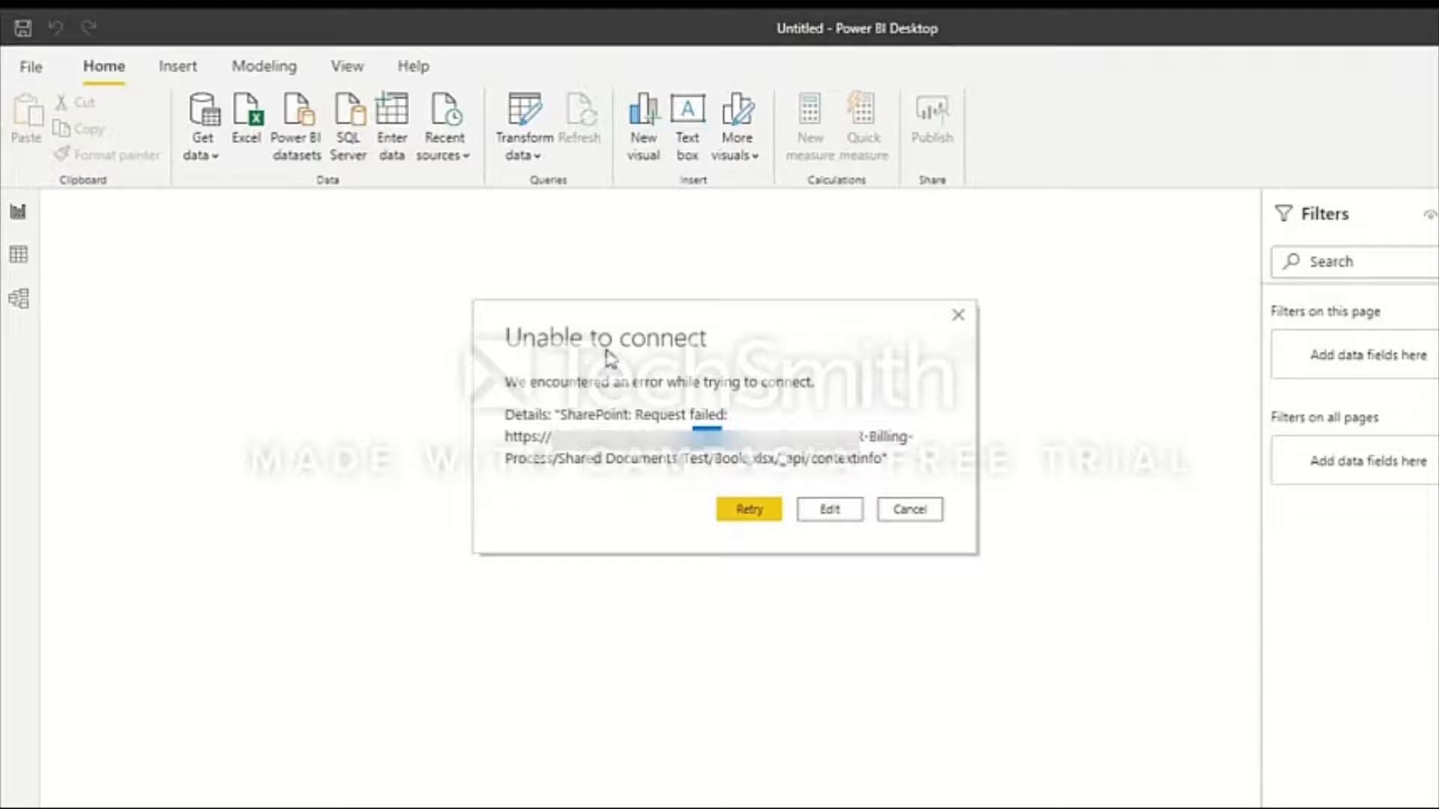
{"action": "left_click", "coordinate": [835, 514]}
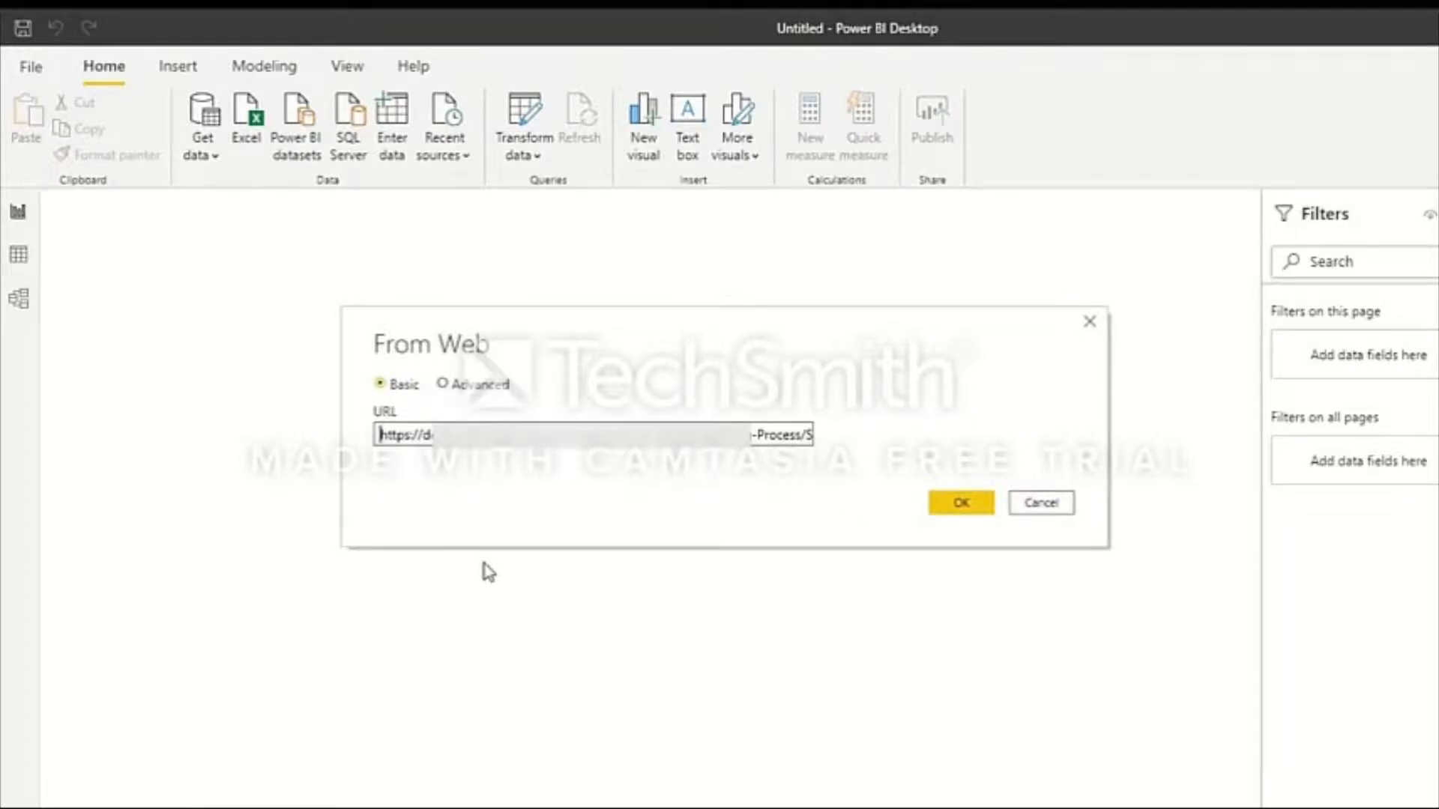
Step: Switch to SharePoint and open Book.xlsx from the Test folder in the desktop version of Excel
{"action": "key", "text": "alt+Tab"}
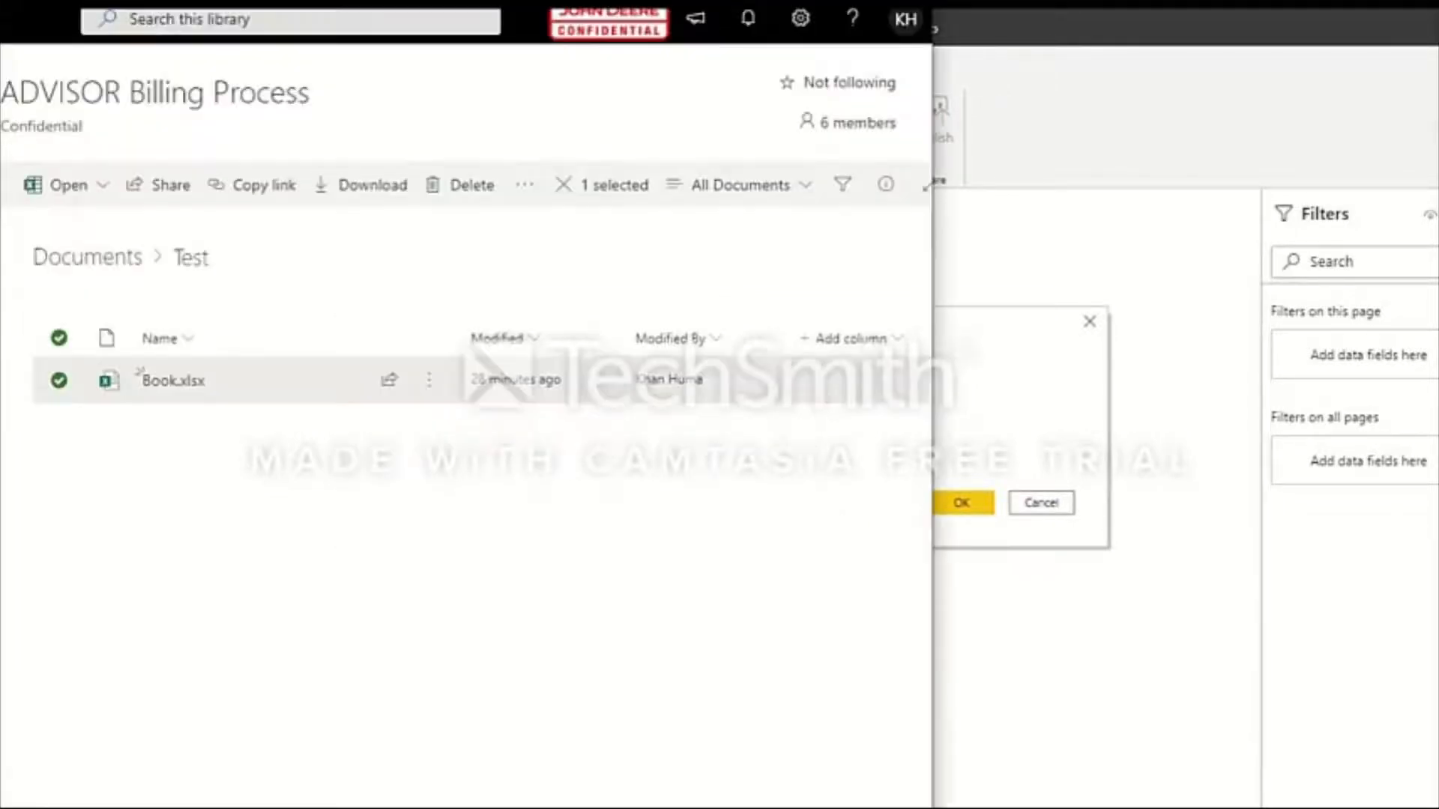
{"action": "left_click", "coordinate": [192, 385]}
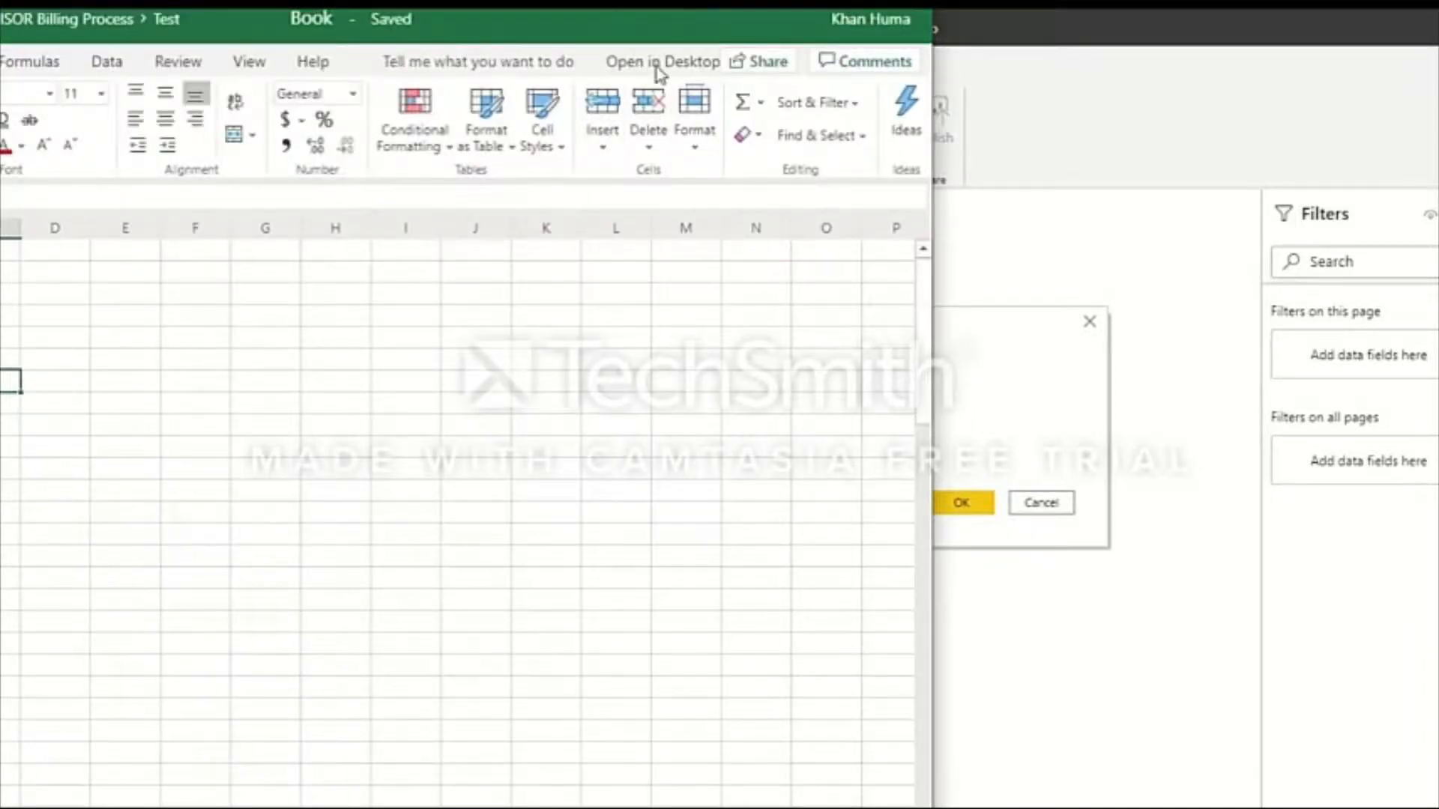
{"action": "left_click", "coordinate": [657, 67]}
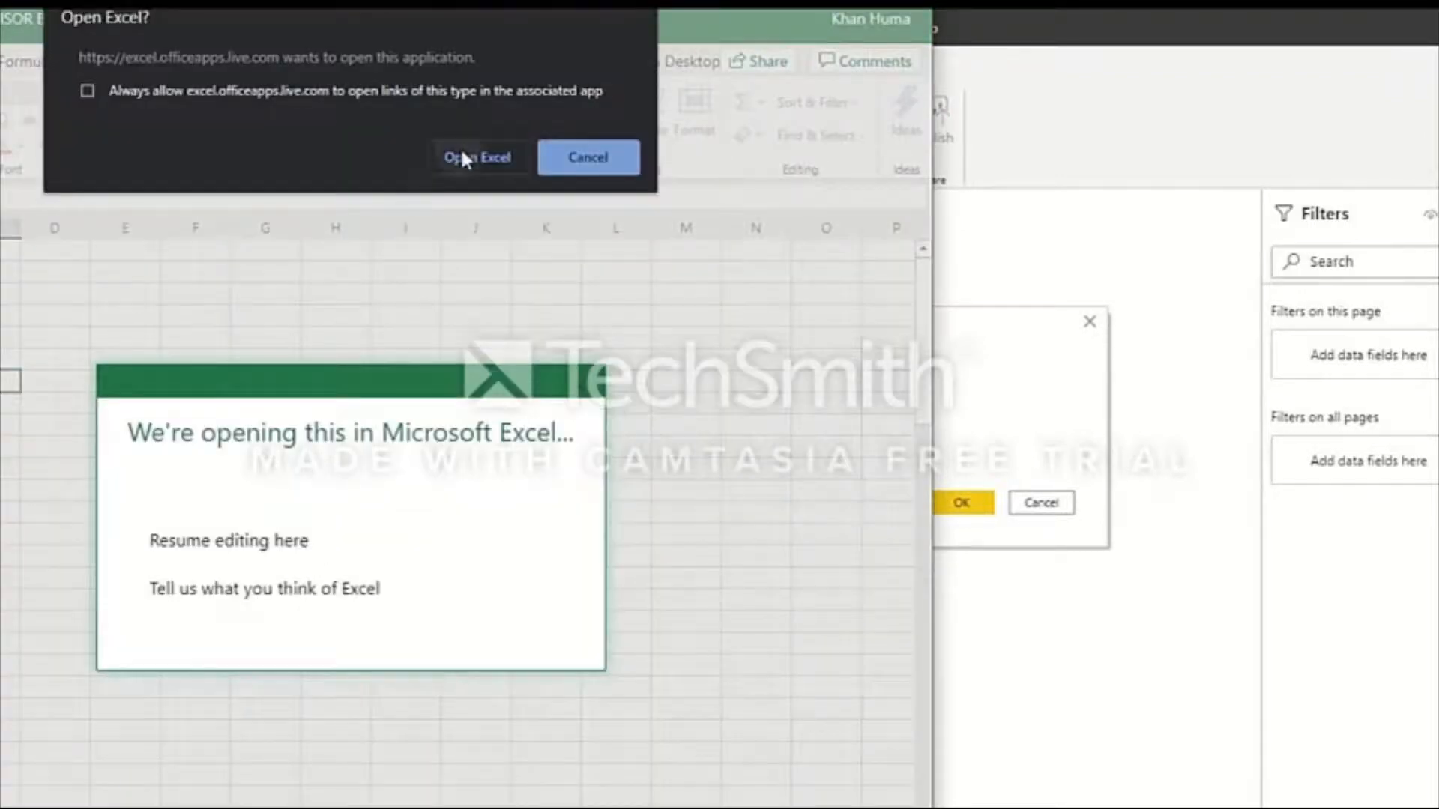
{"action": "left_click", "coordinate": [462, 159]}
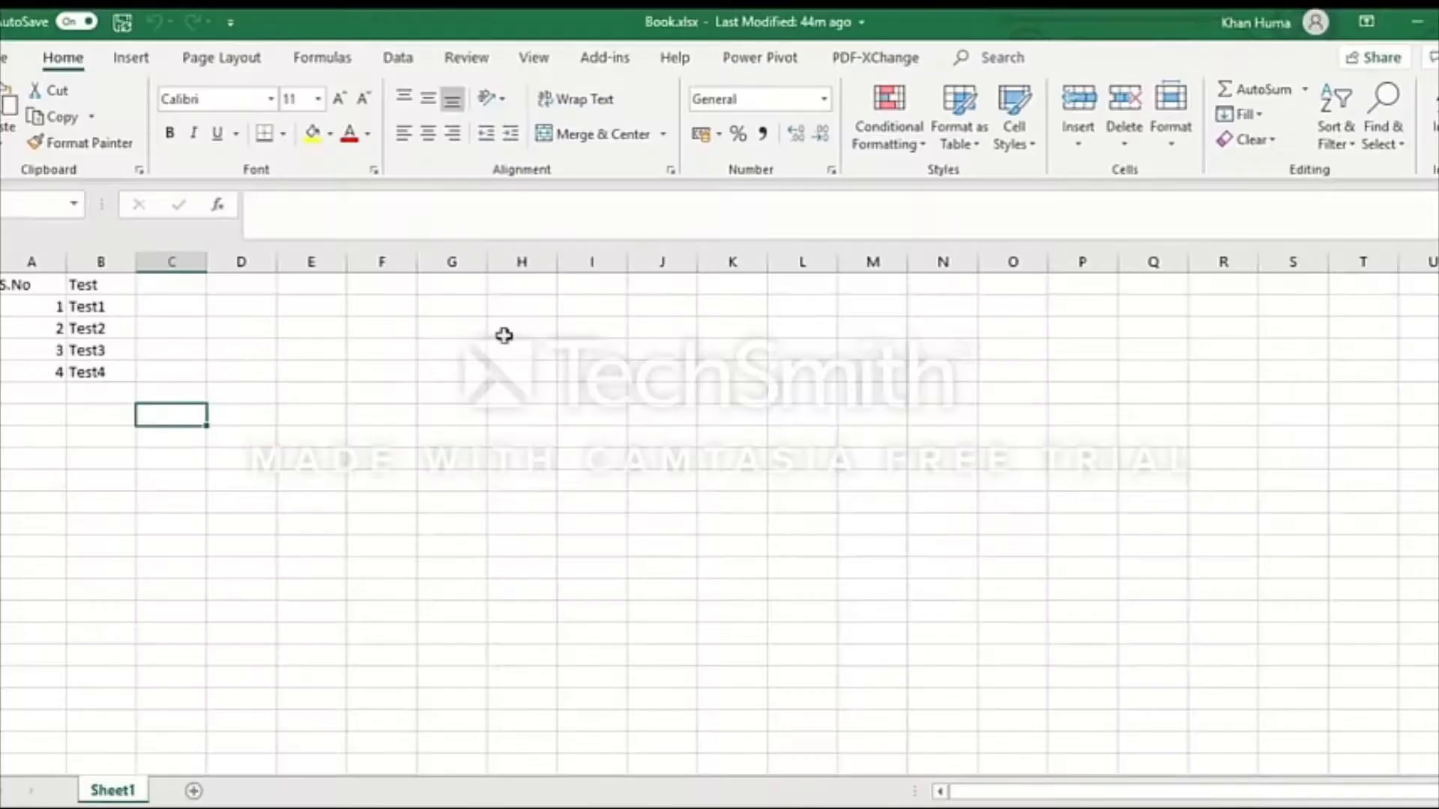
Step: Copy the file path of Book.xlsx from the workbook's info page and put the Excel window away
{"action": "double_click", "coordinate": [762, 30]}
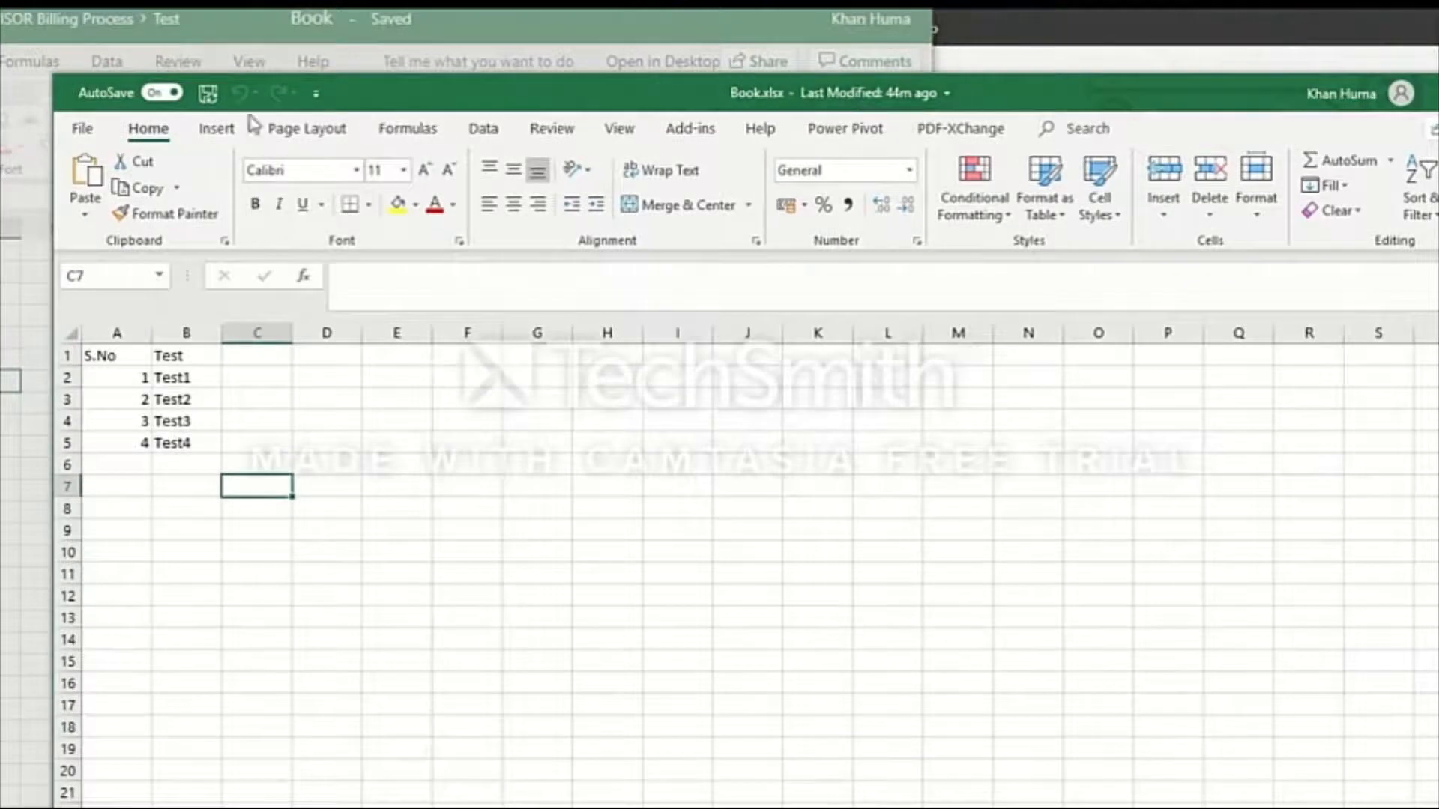
{"action": "left_click", "coordinate": [84, 129]}
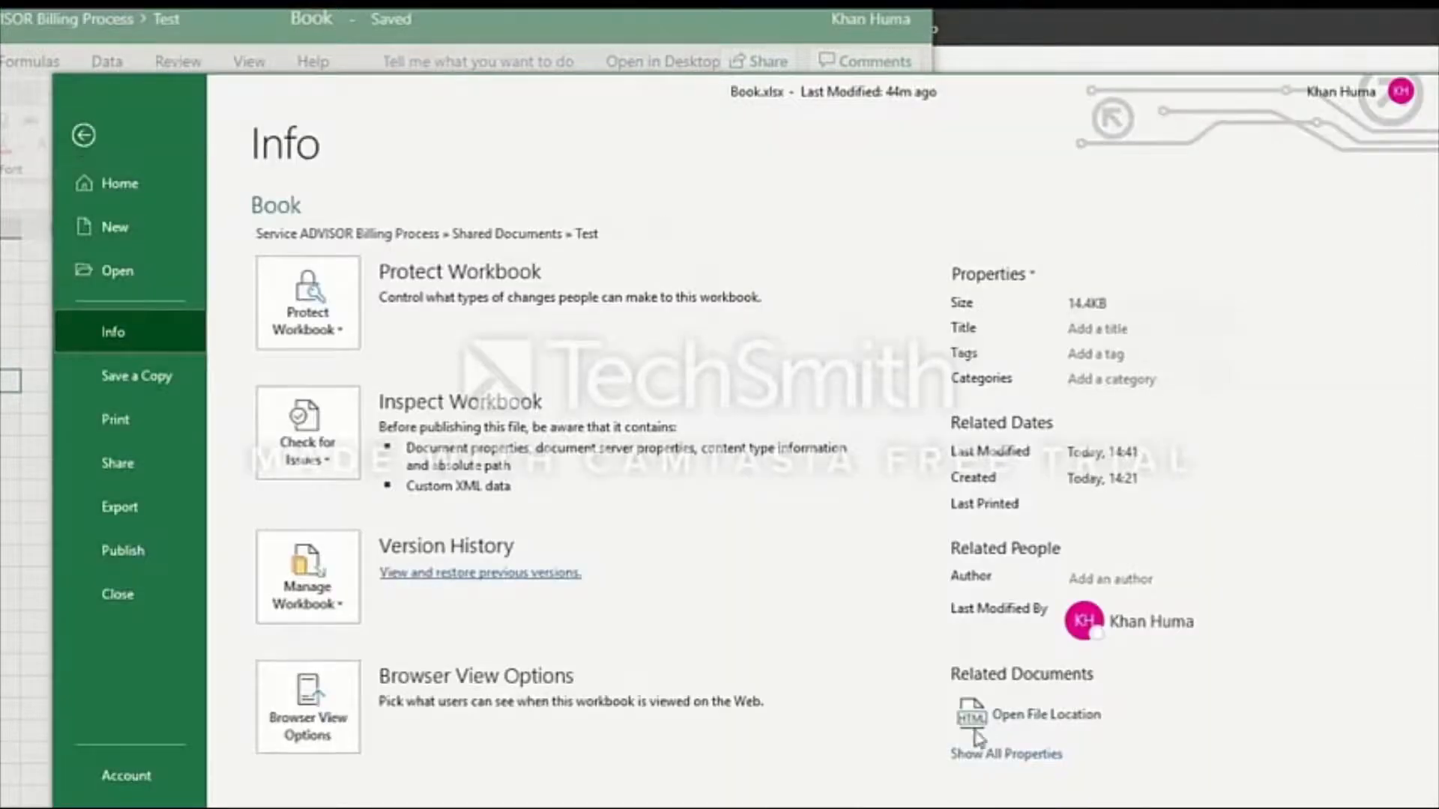
{"action": "left_click", "coordinate": [1093, 723]}
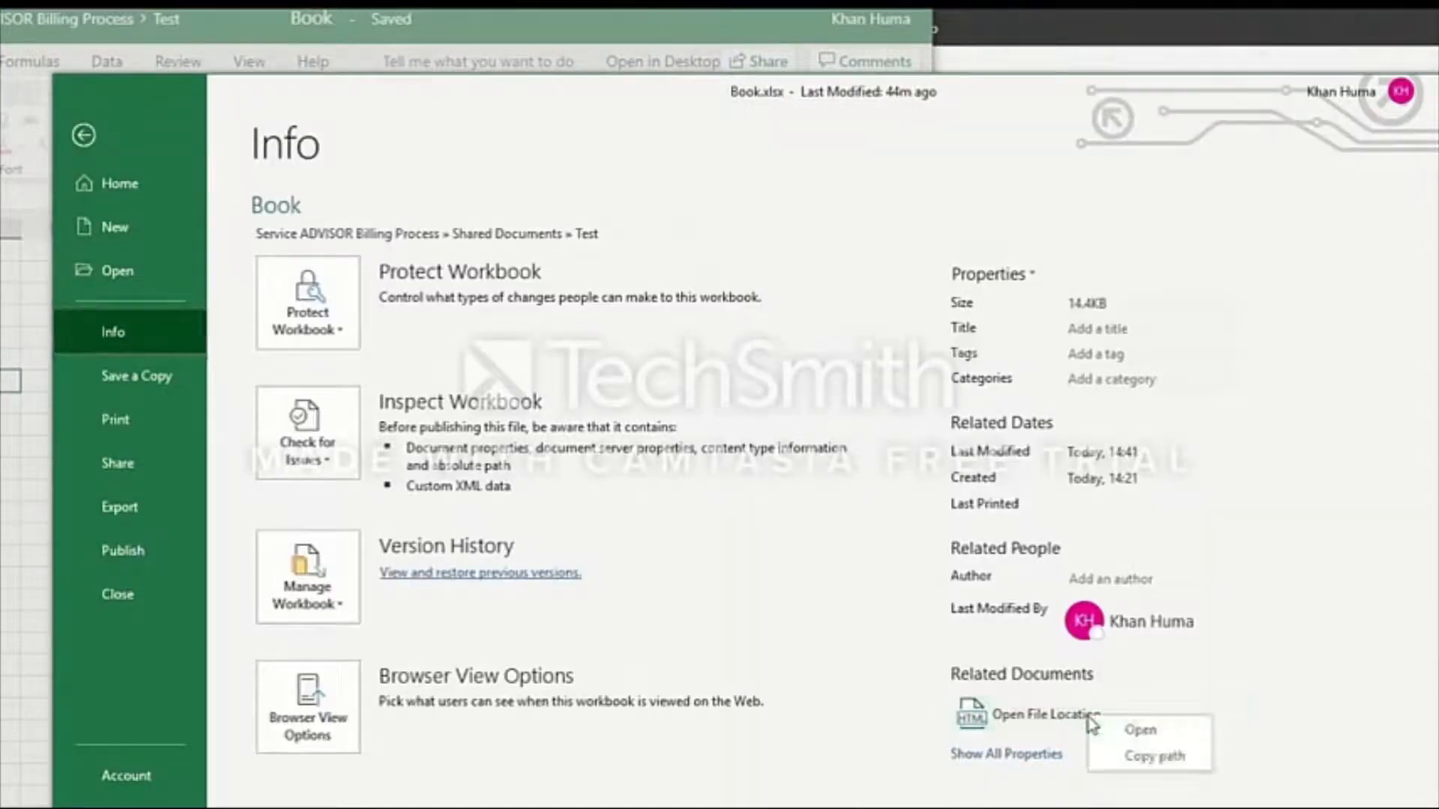
{"action": "left_click", "coordinate": [1147, 753]}
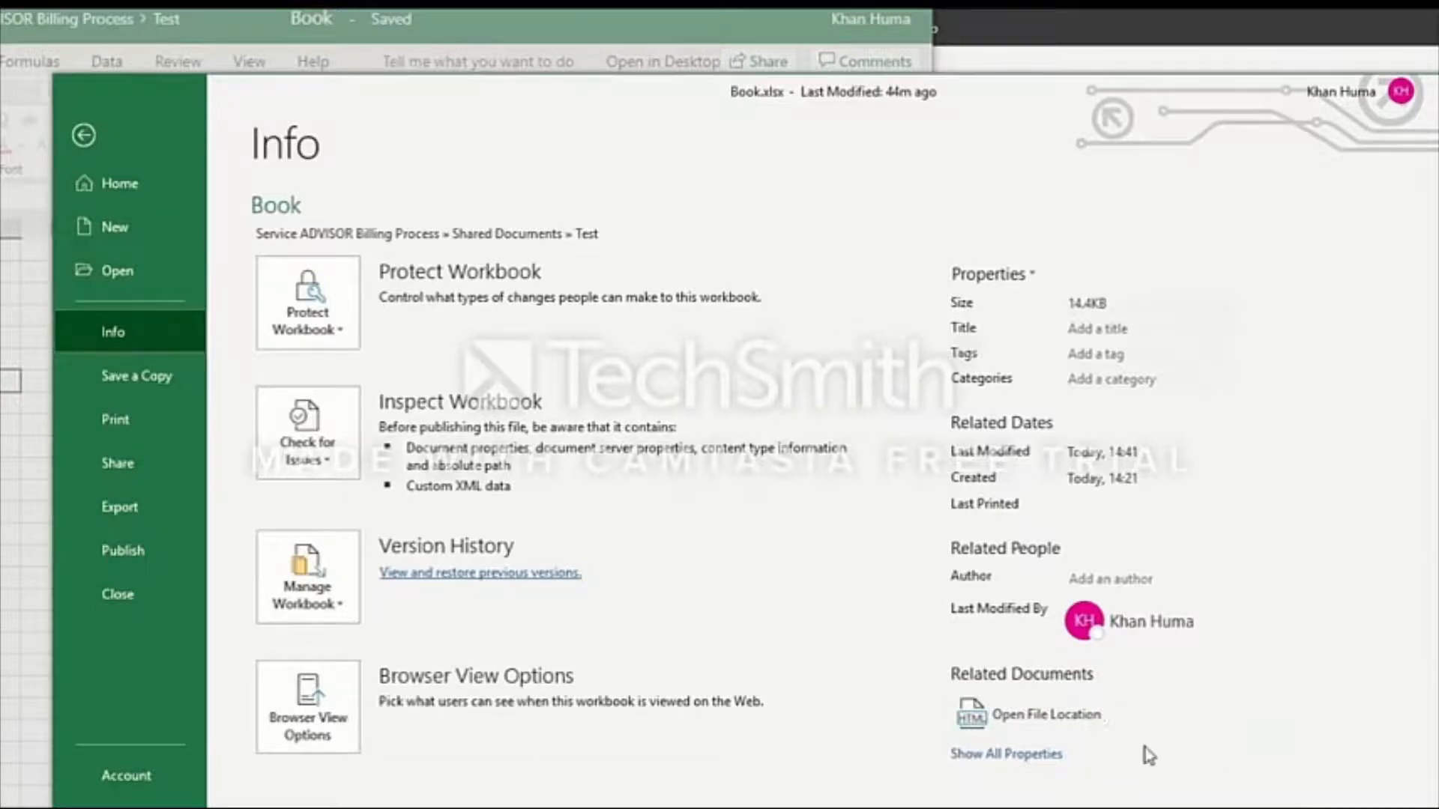
{"action": "left_click", "coordinate": [1435, 92]}
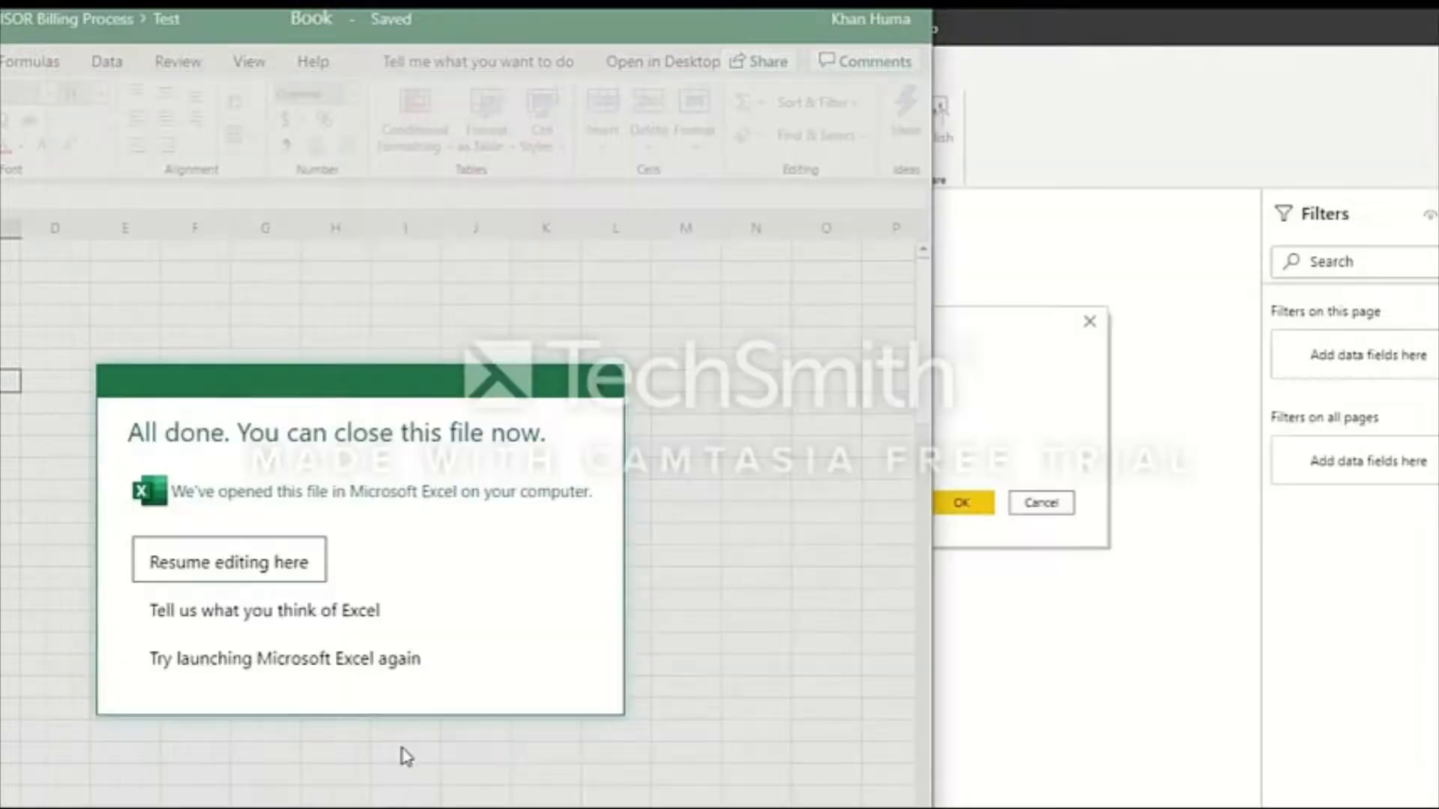
Step: Switch to Notepad and paste the copied file path under the existing sharing link, leaving a blank line between them
{"action": "left_click", "coordinate": [599, 392]}
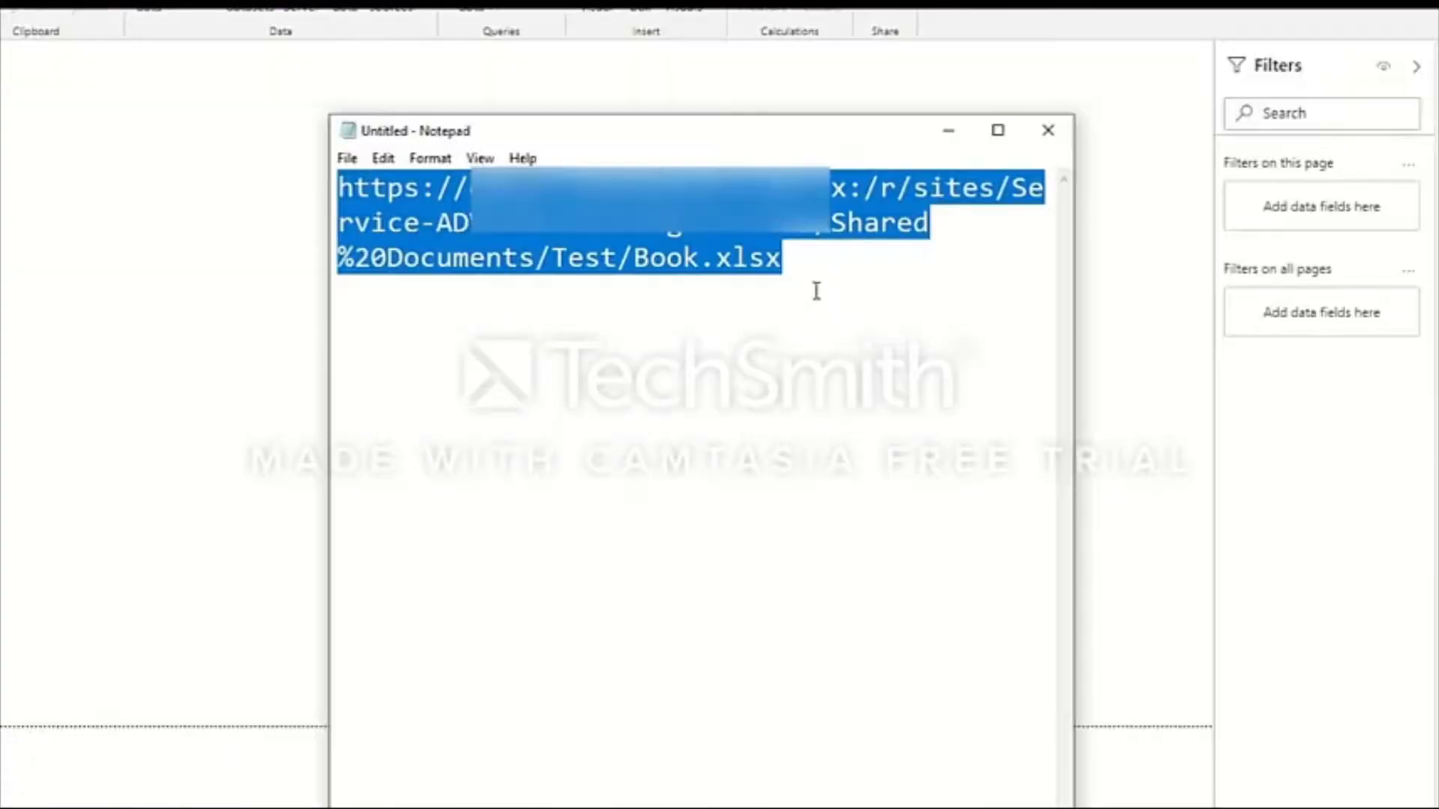
{"action": "left_click", "coordinate": [812, 263]}
{"action": "key", "text": "Return"}
{"action": "key", "text": "Return"}
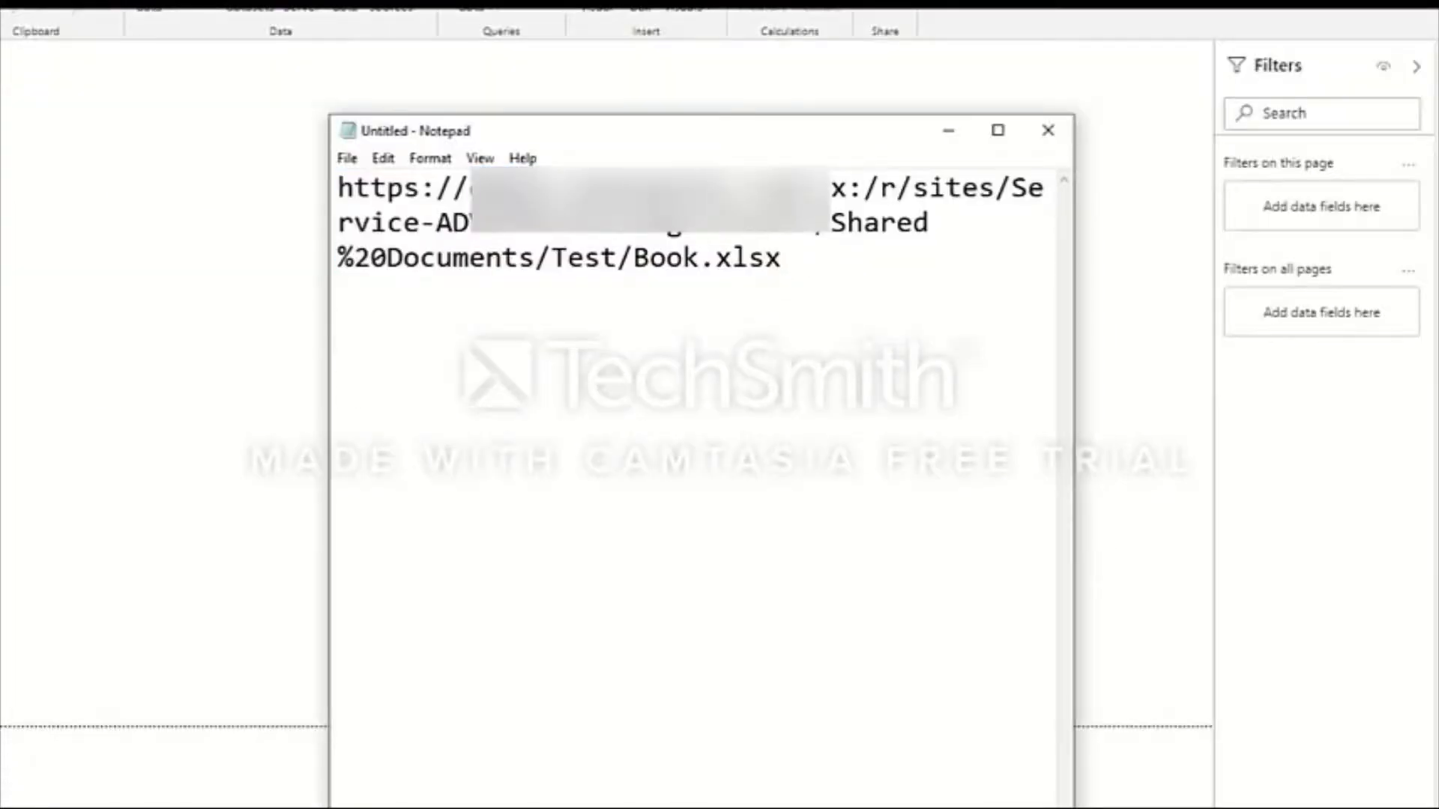
{"action": "key", "text": "ctrl+v"}
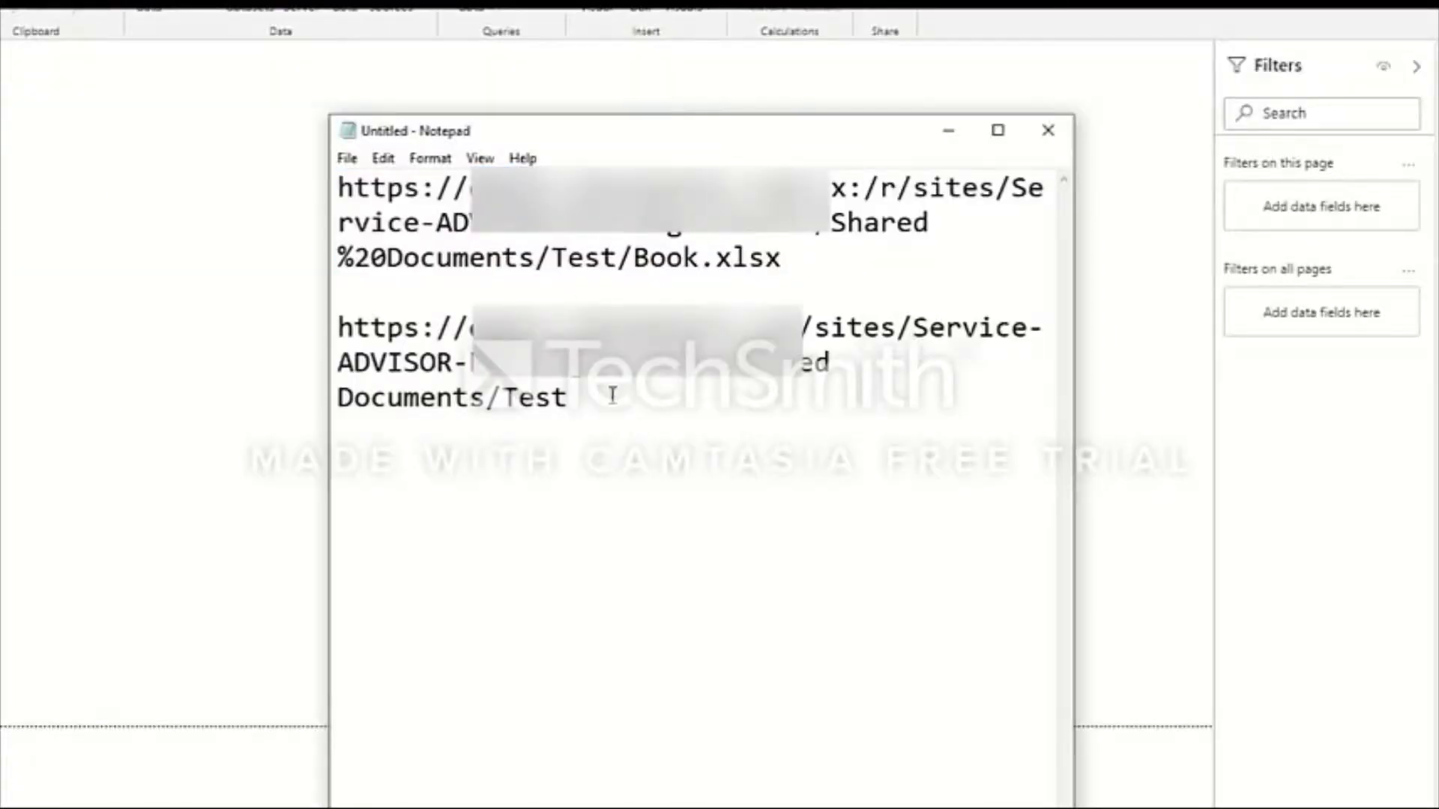
Step: Add /Book.xlsx to the end of the pasted path and copy the complete URL
{"action": "left_click_drag", "start_coordinate": [590, 400], "coordinate": [354, 327]}
{"action": "left_click", "coordinate": [581, 411]}
{"action": "type", "text": "/Book.xlsx"}
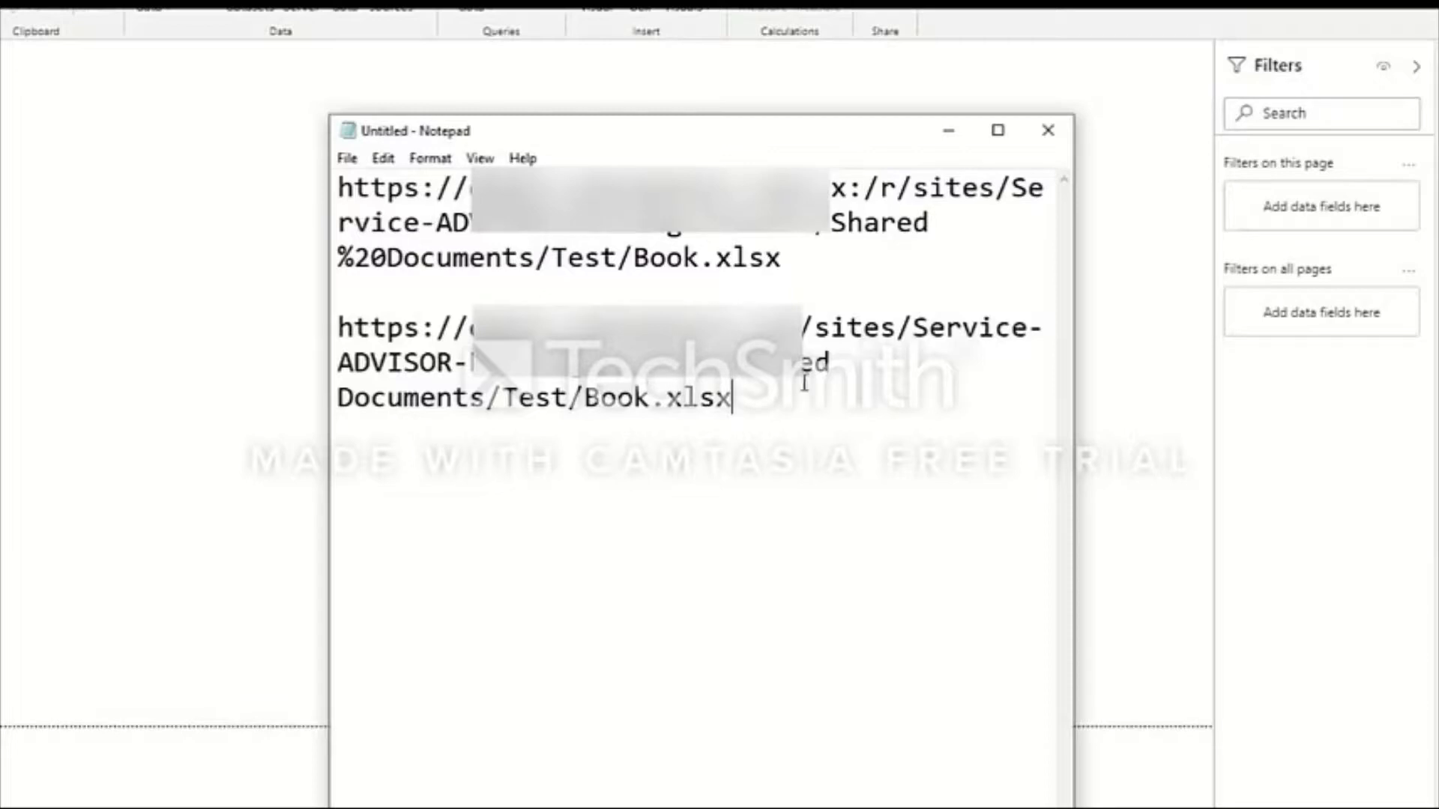
{"action": "left_click_drag", "start_coordinate": [779, 397], "coordinate": [337, 333]}
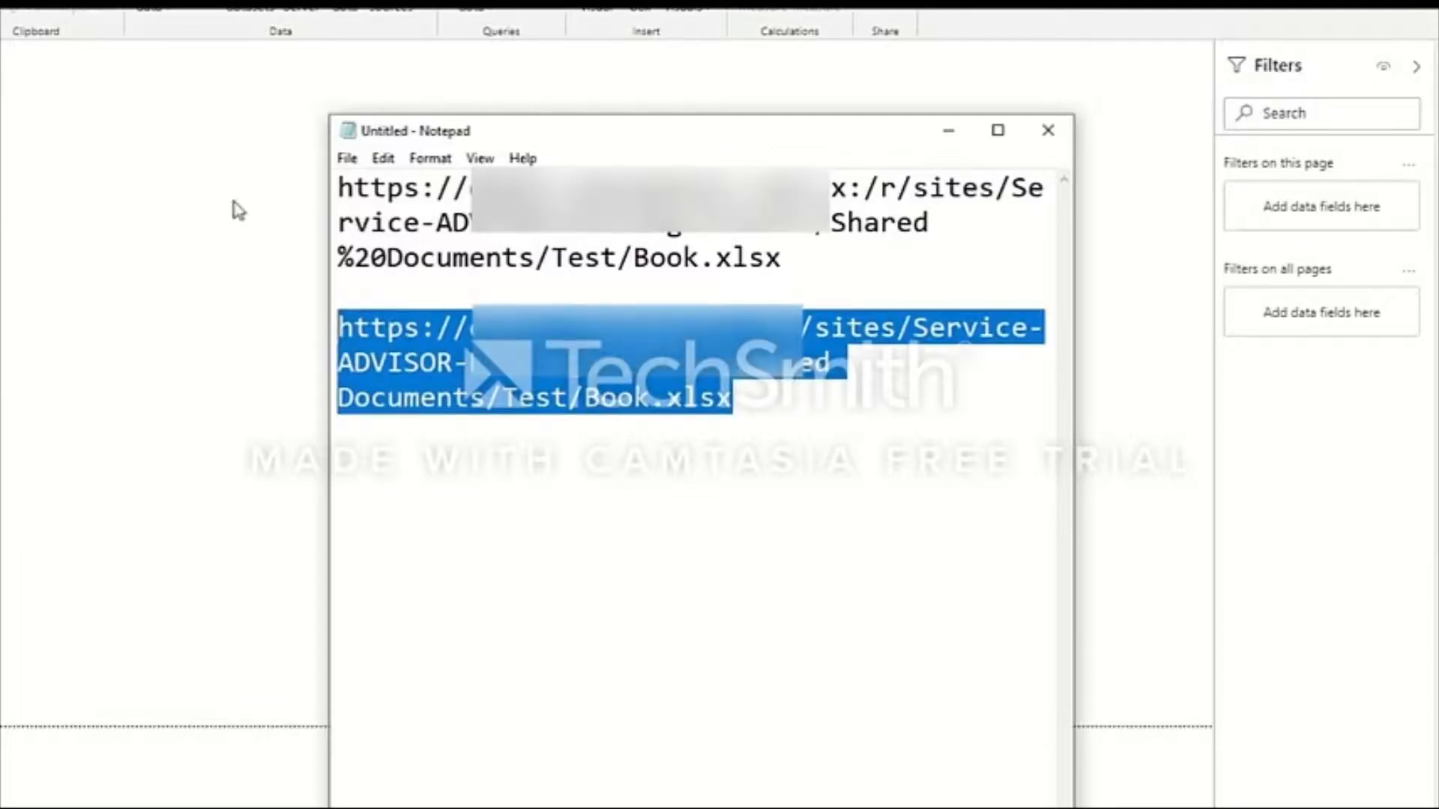
Step: Switch to Power BI Desktop, connect to the copied Book.xlsx URL as a Web data source, and select Sheet1 for preview
{"action": "left_click", "coordinate": [229, 212]}
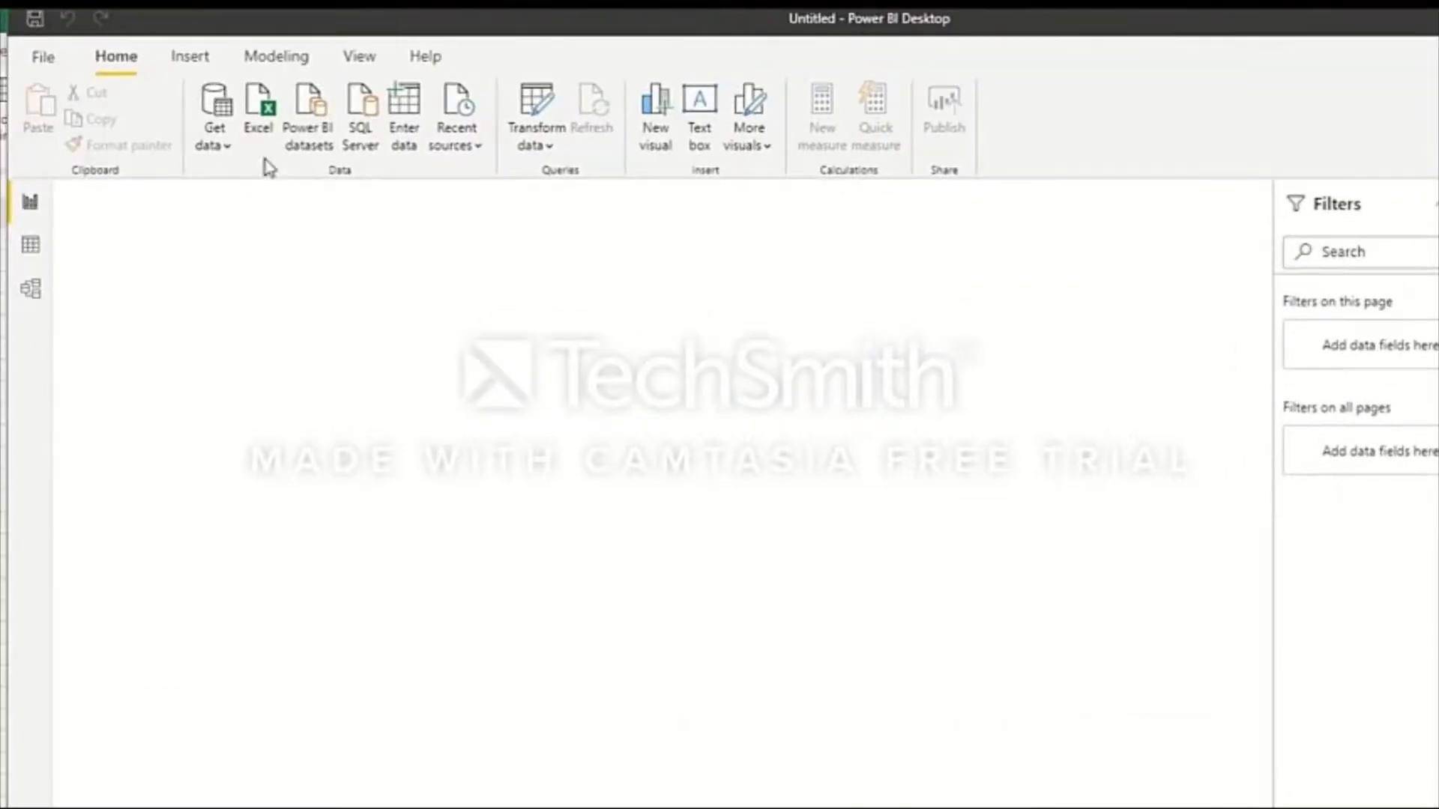
{"action": "left_click", "coordinate": [221, 149]}
{"action": "left_click", "coordinate": [252, 426]}
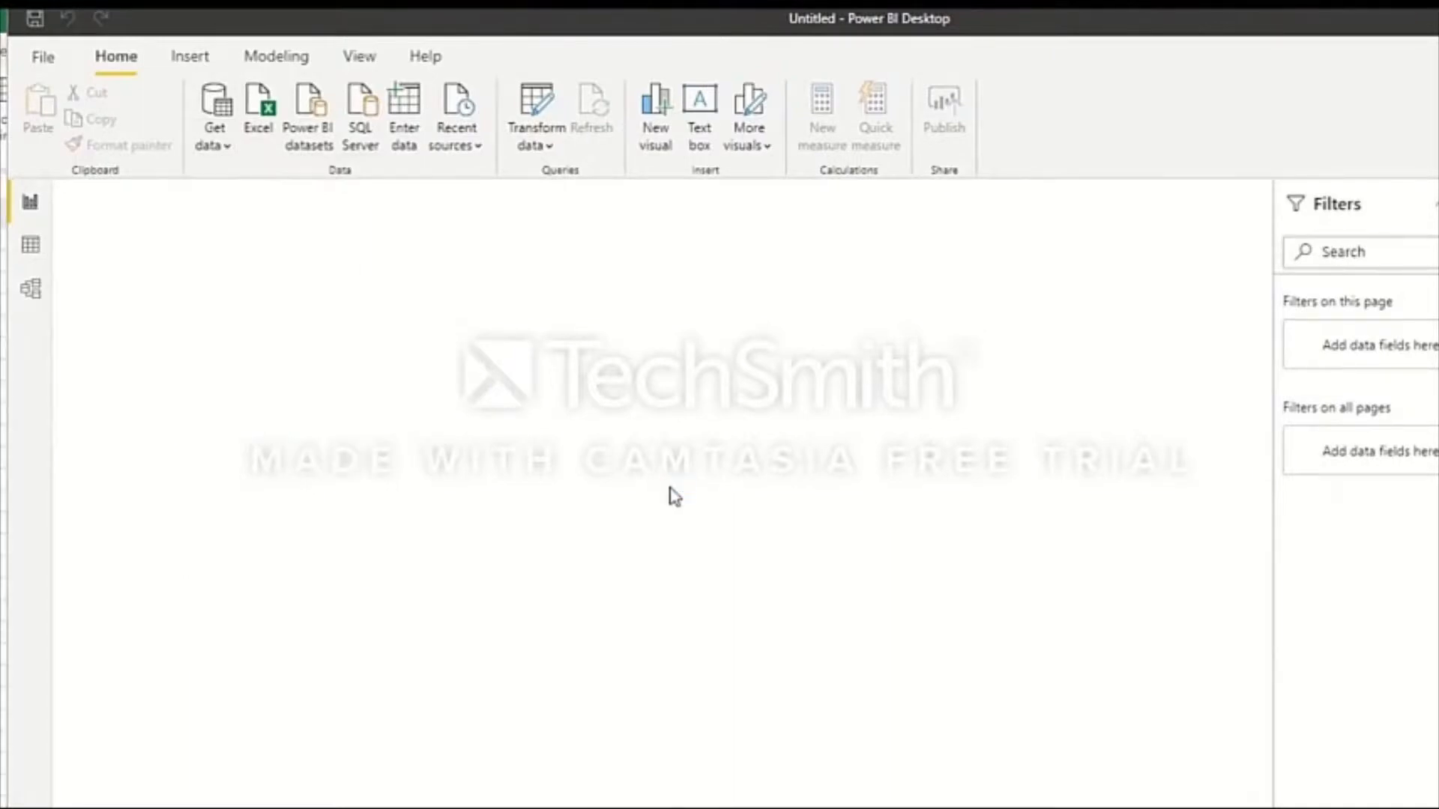
{"action": "key", "text": "ctrl+v"}
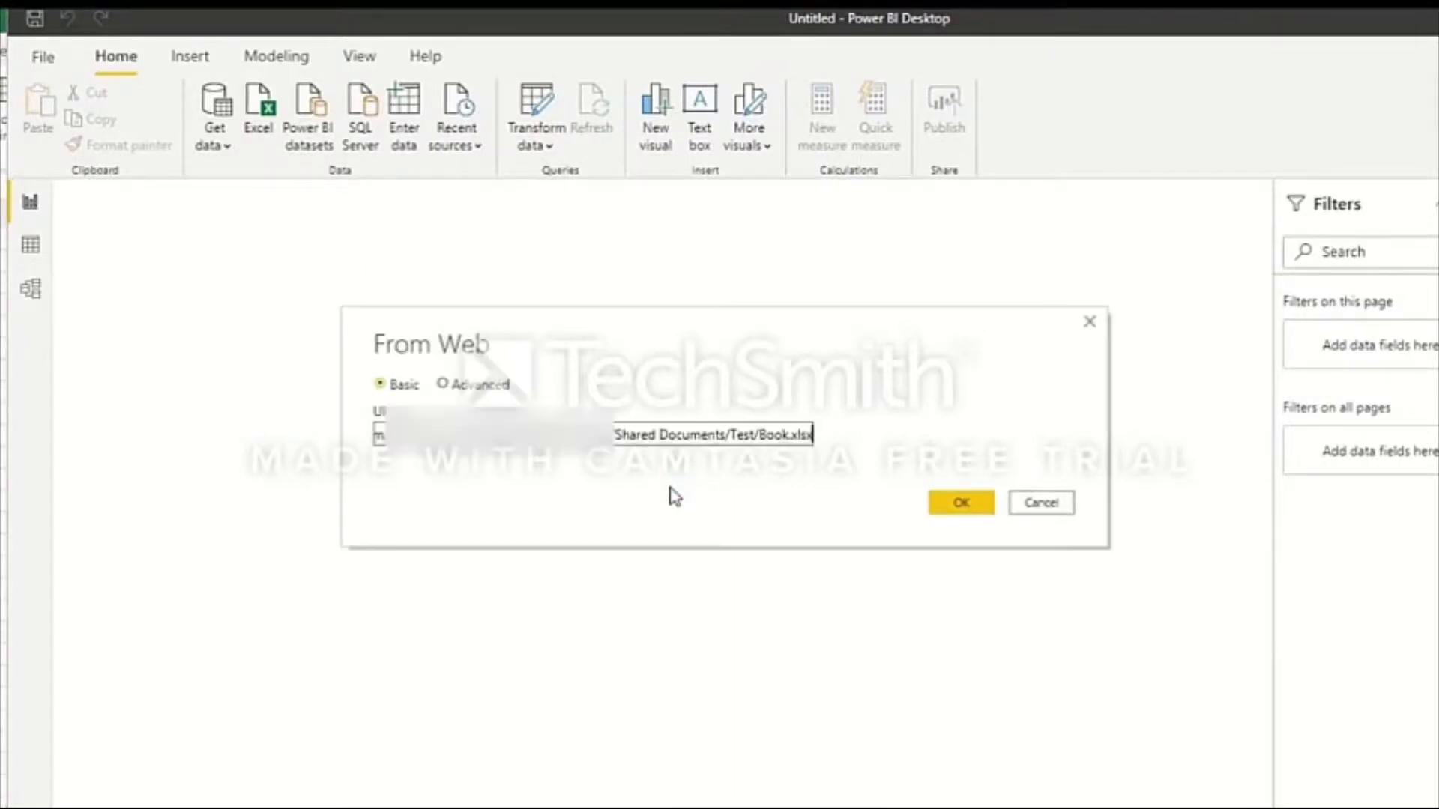
{"action": "left_click", "coordinate": [946, 506]}
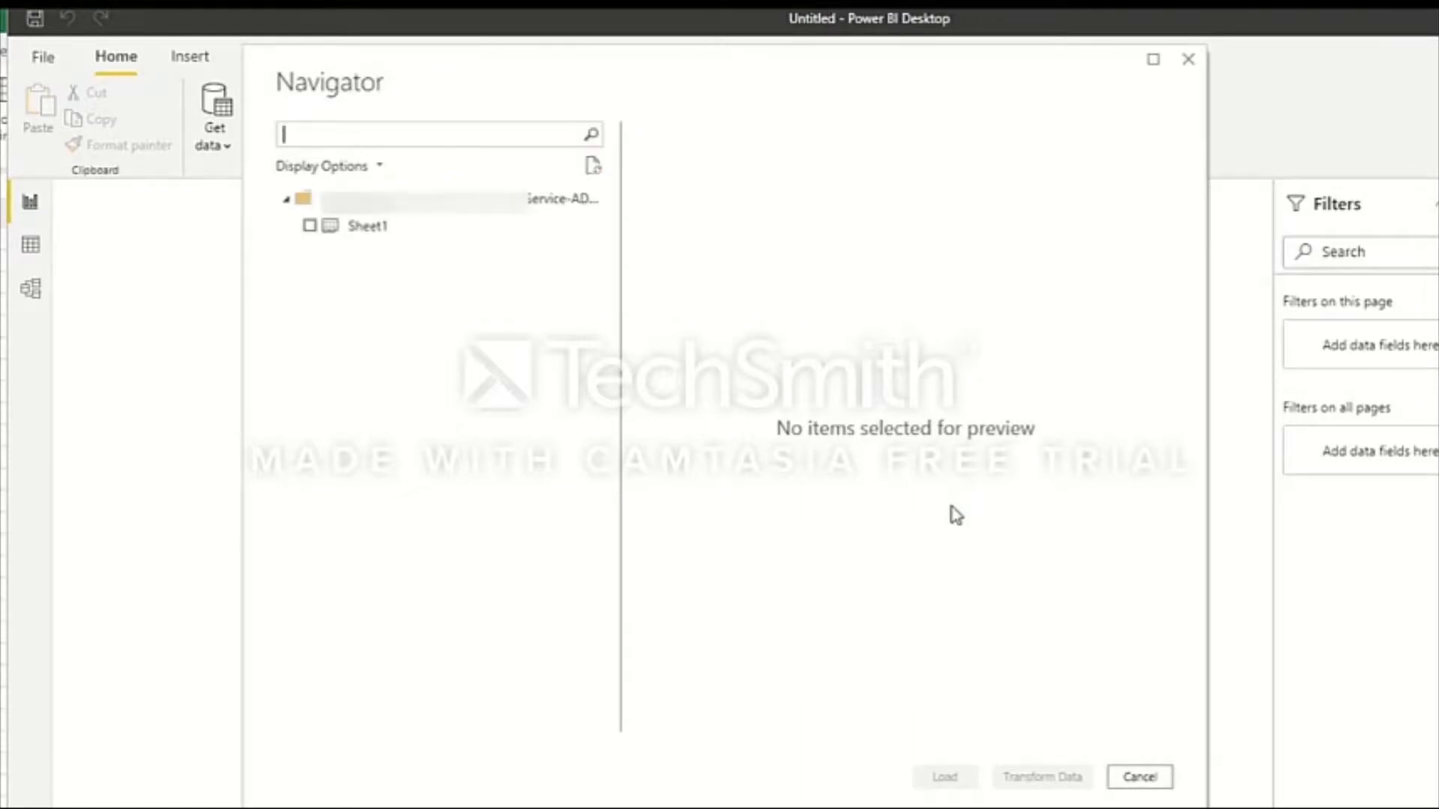
{"action": "left_click", "coordinate": [309, 225]}
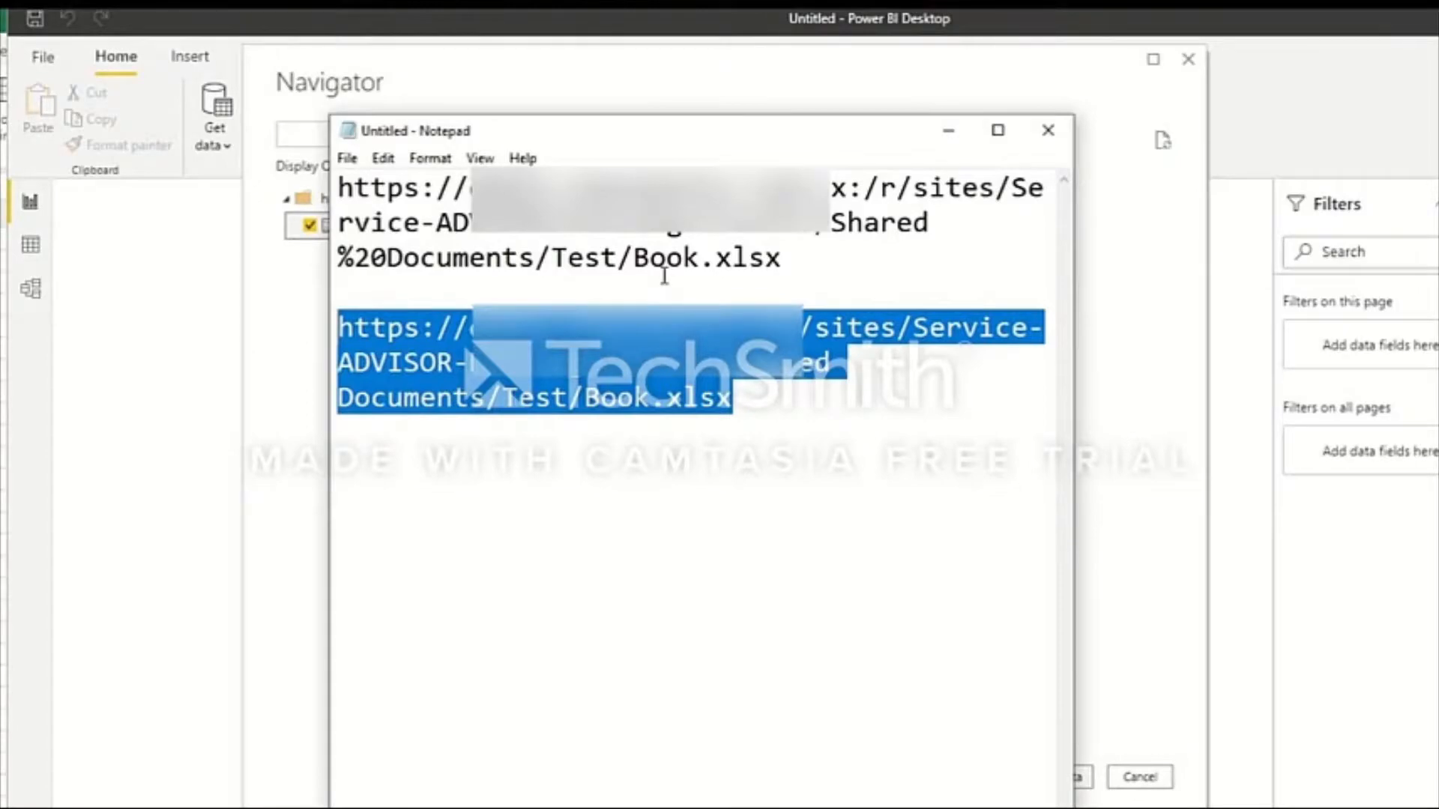
Step: Compare the x:/r and %20 parts of the sharing link with the completed URL in Notepad, and close the Navigator without loading Sheet1
{"action": "left_click", "coordinate": [780, 259]}
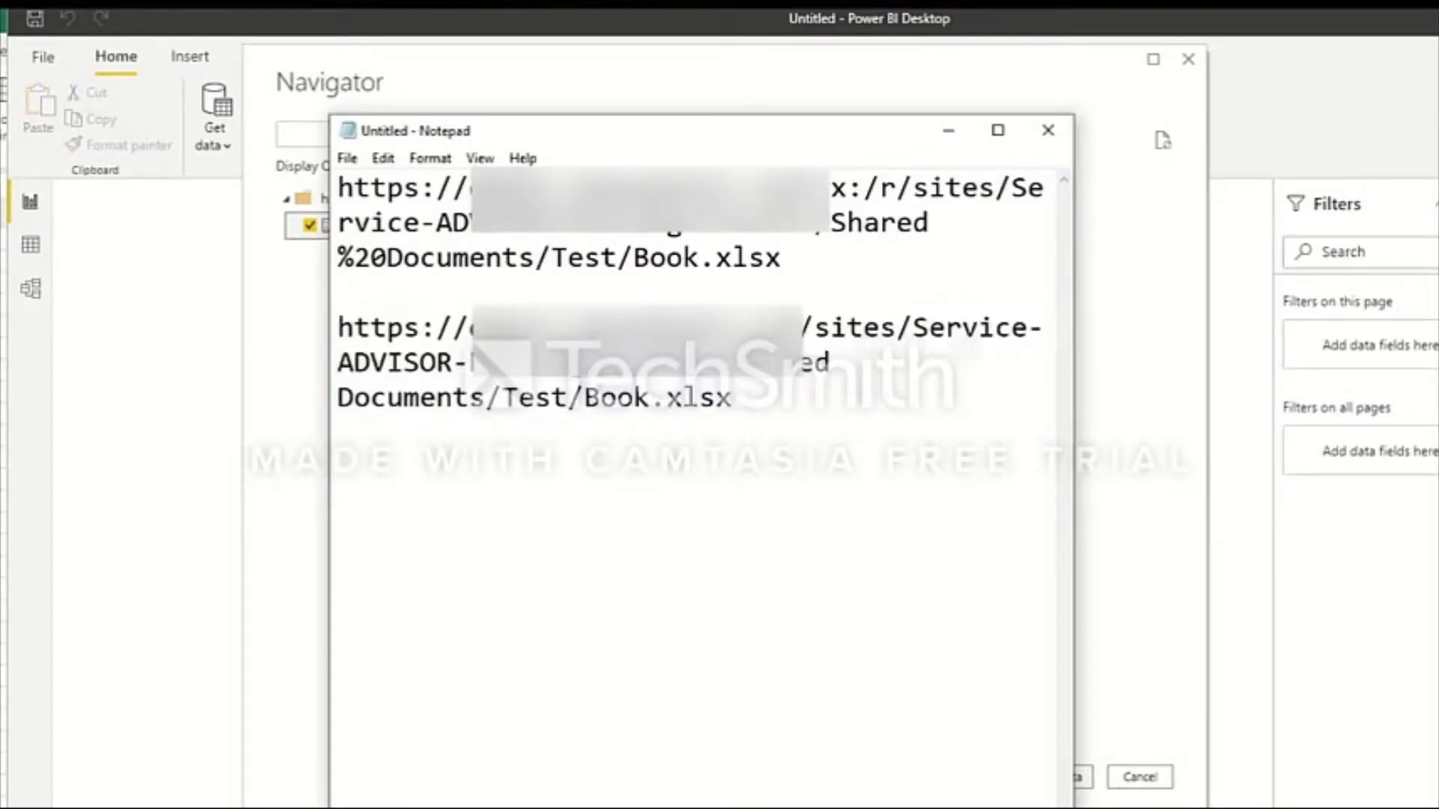
{"action": "left_click_drag", "start_coordinate": [814, 187], "coordinate": [897, 189]}
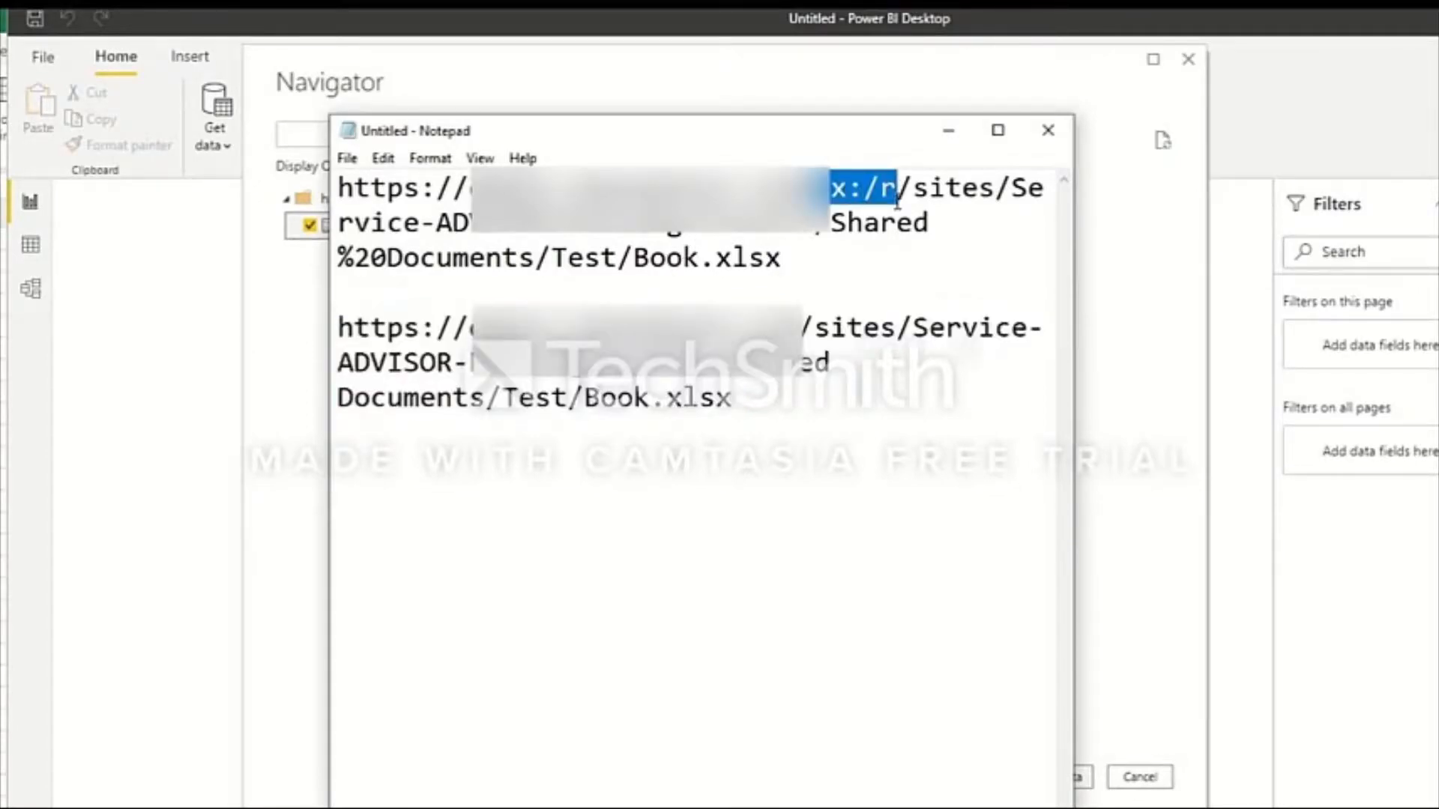
{"action": "left_click", "coordinate": [815, 328]}
{"action": "left_click_drag", "start_coordinate": [387, 259], "coordinate": [339, 258]}
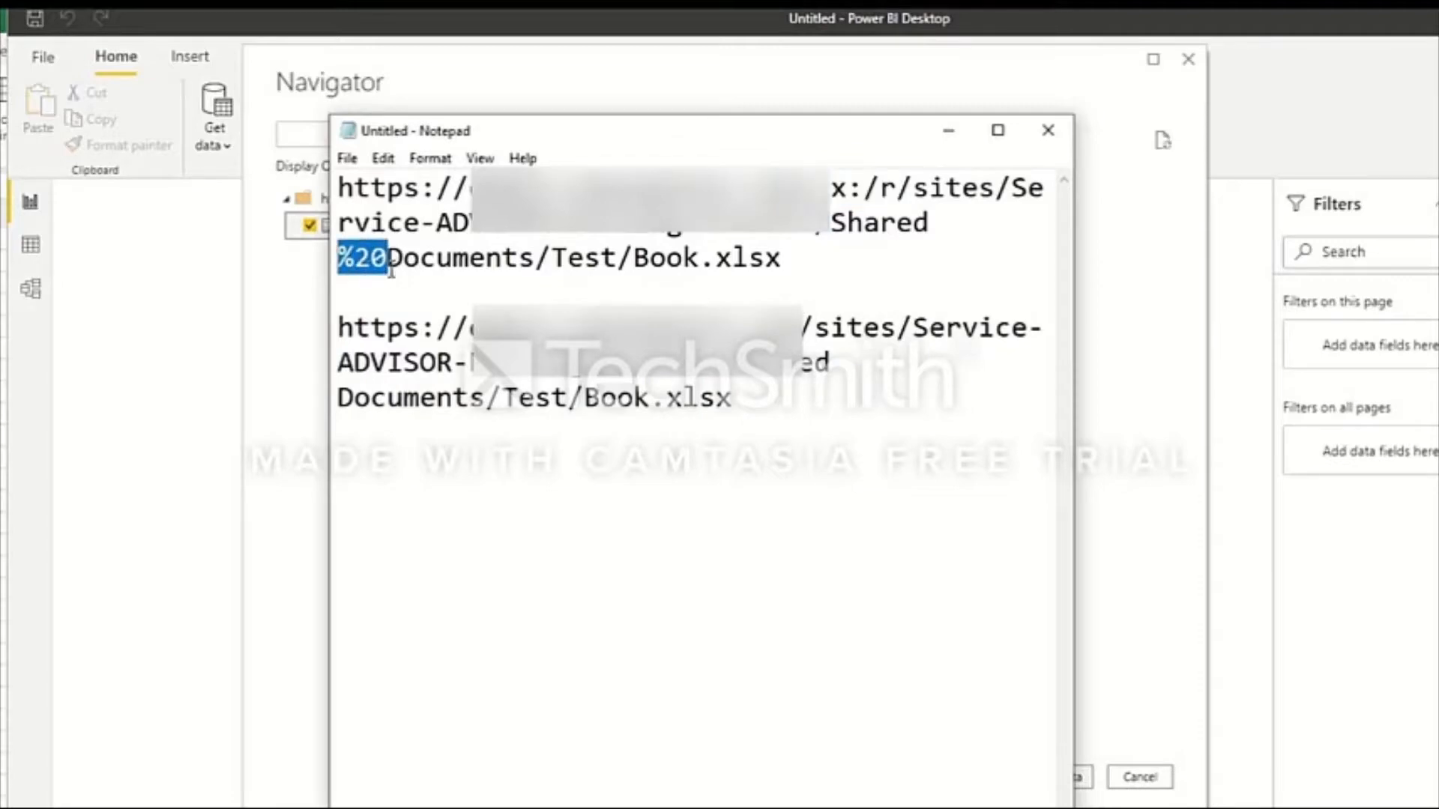
{"action": "left_click_drag", "start_coordinate": [843, 269], "coordinate": [334, 185]}
{"action": "left_click", "coordinate": [637, 206]}
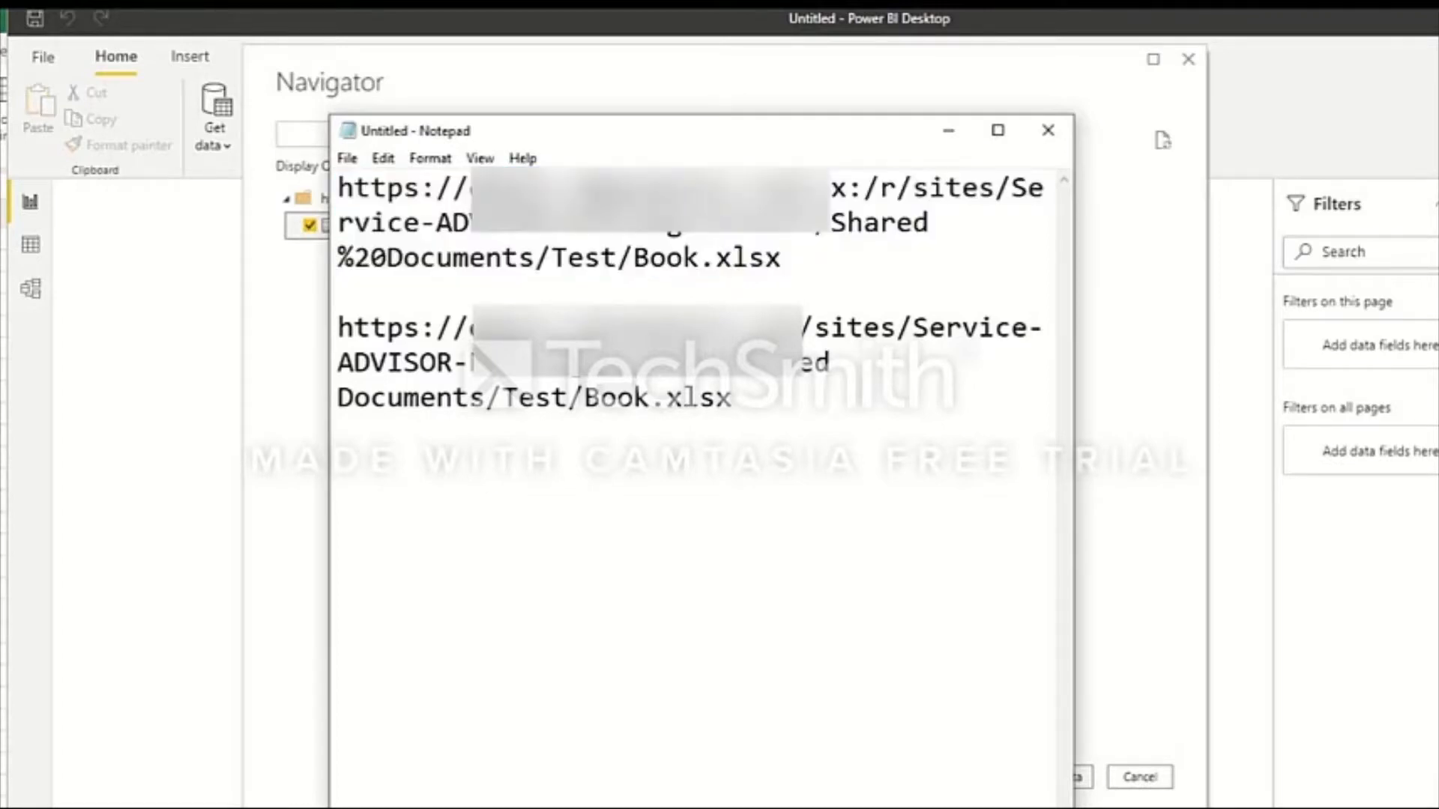
{"action": "left_click_drag", "start_coordinate": [817, 187], "coordinate": [896, 189]}
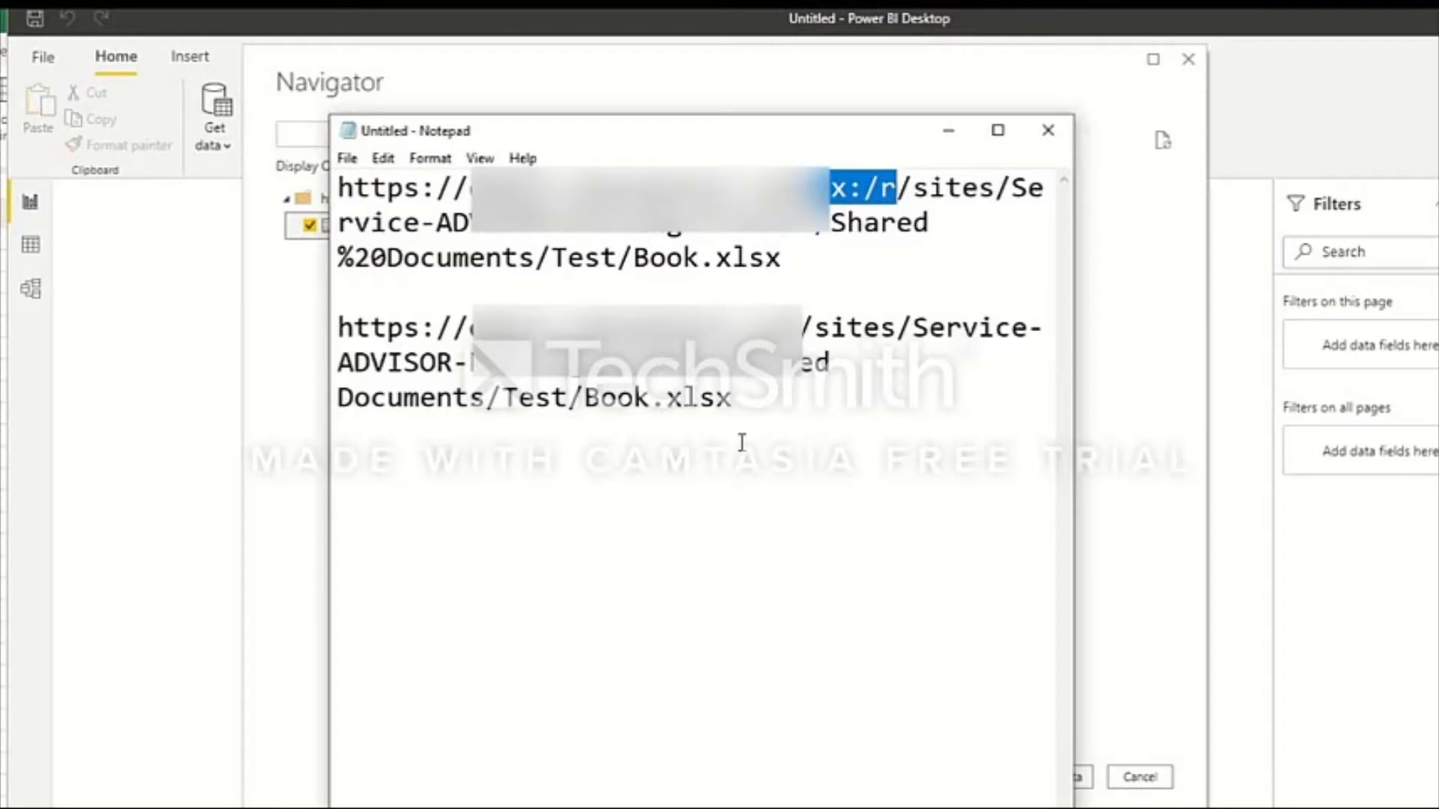
{"action": "left_click_drag", "start_coordinate": [771, 393], "coordinate": [339, 329]}
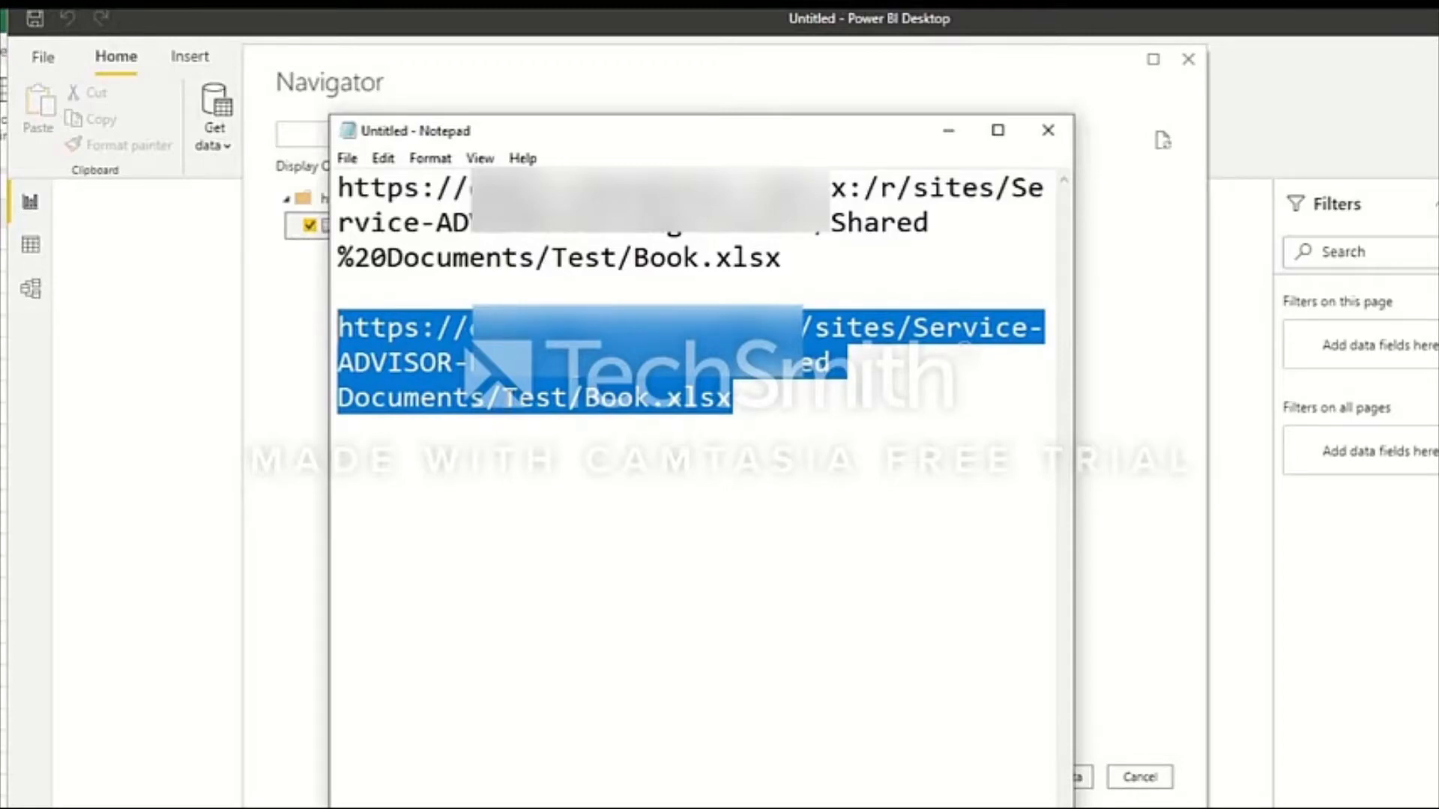
{"action": "left_click", "coordinate": [948, 131]}
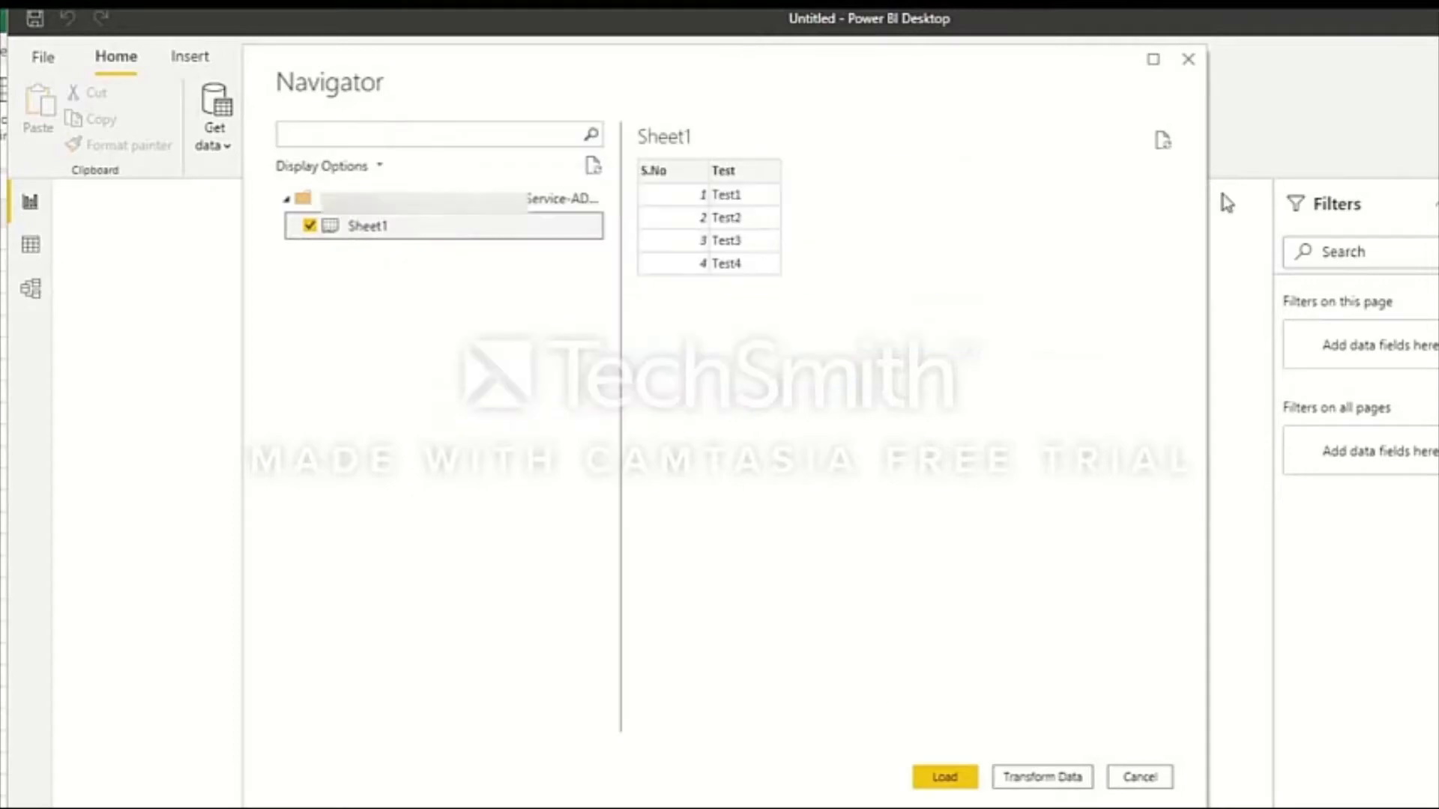
{"action": "left_click", "coordinate": [1188, 60]}
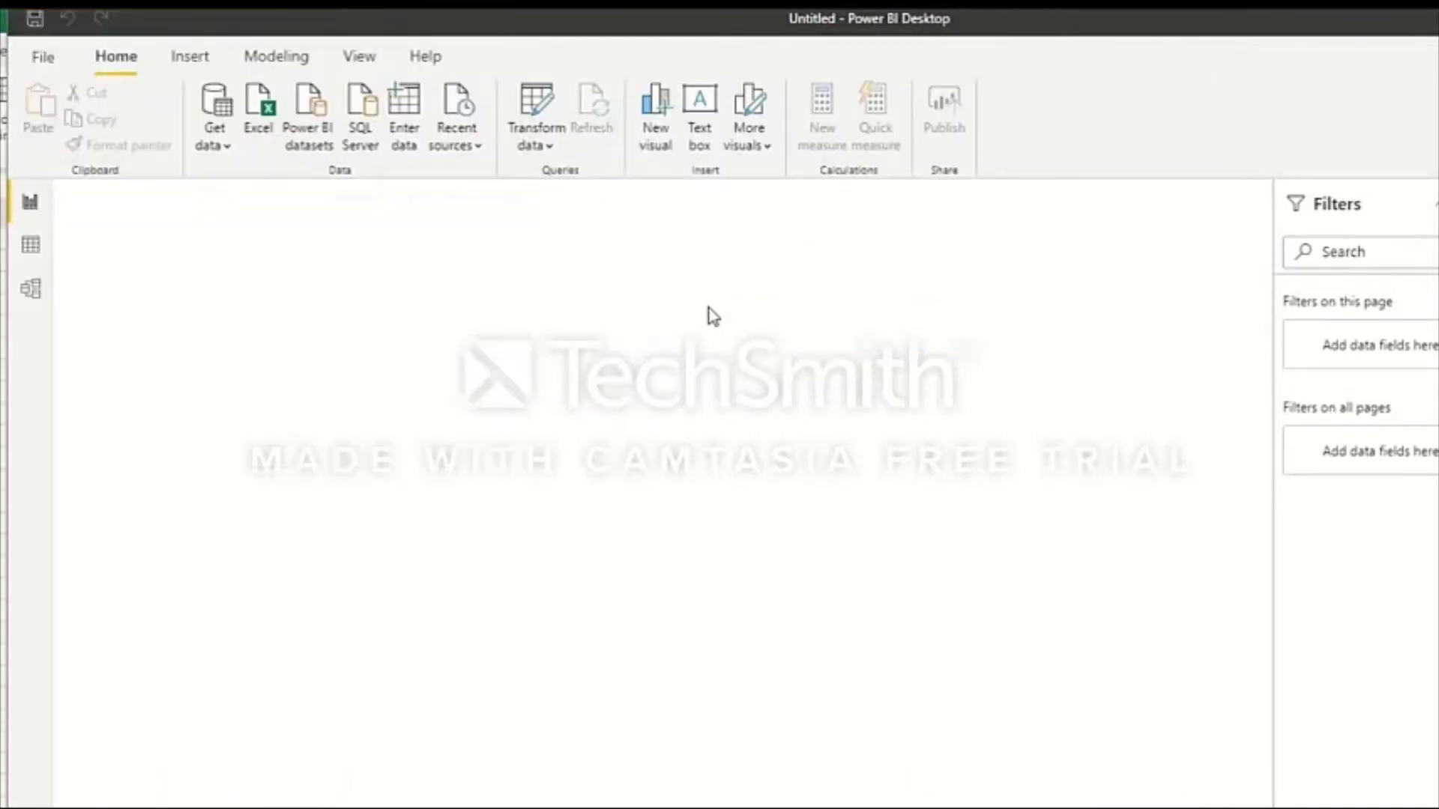